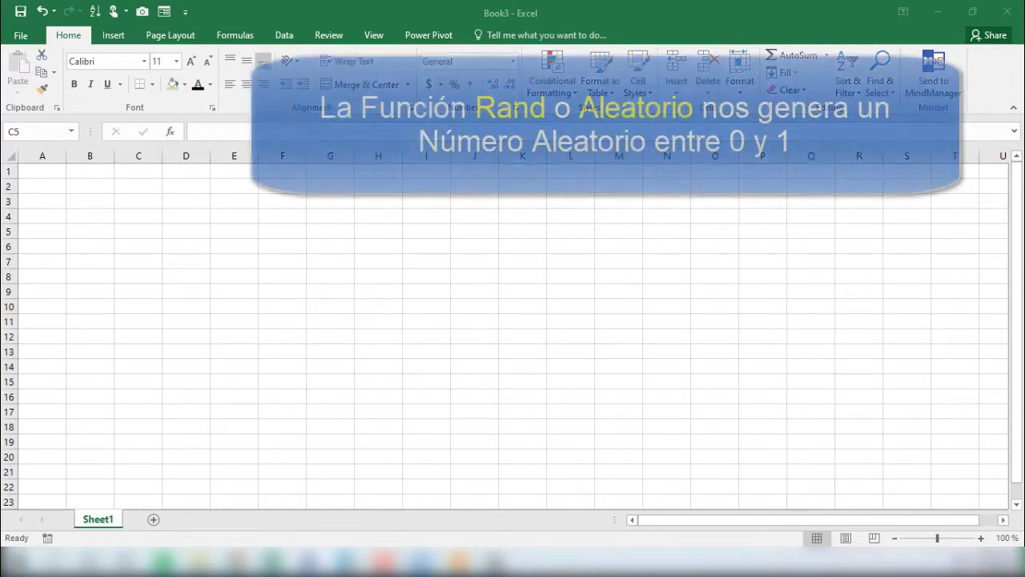
Step: Enter the title "Generación de Números Aleatorios" in cell A1
{"action": "left_click", "coordinate": [50, 173]}
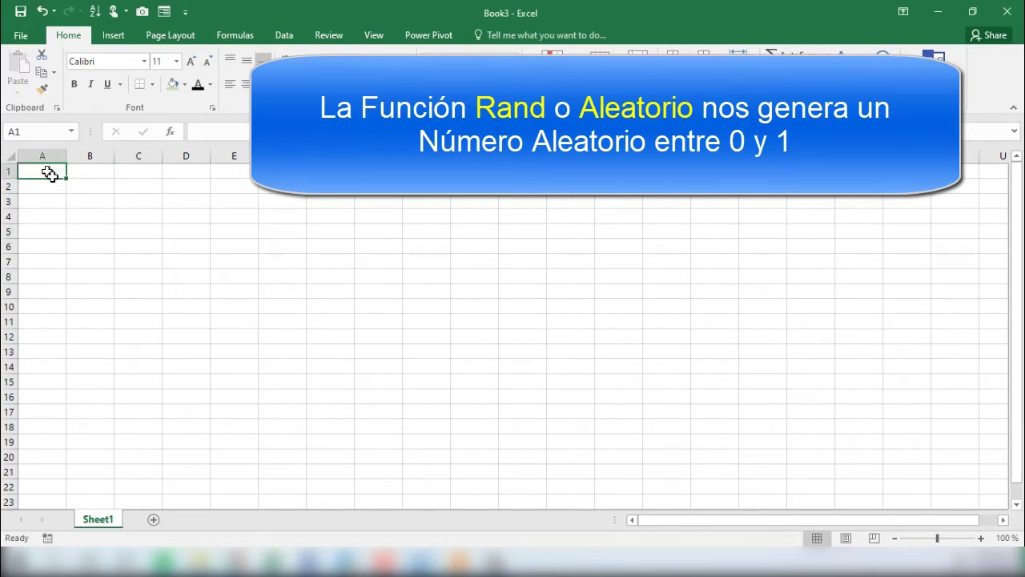
{"action": "type", "text": "Gen"}
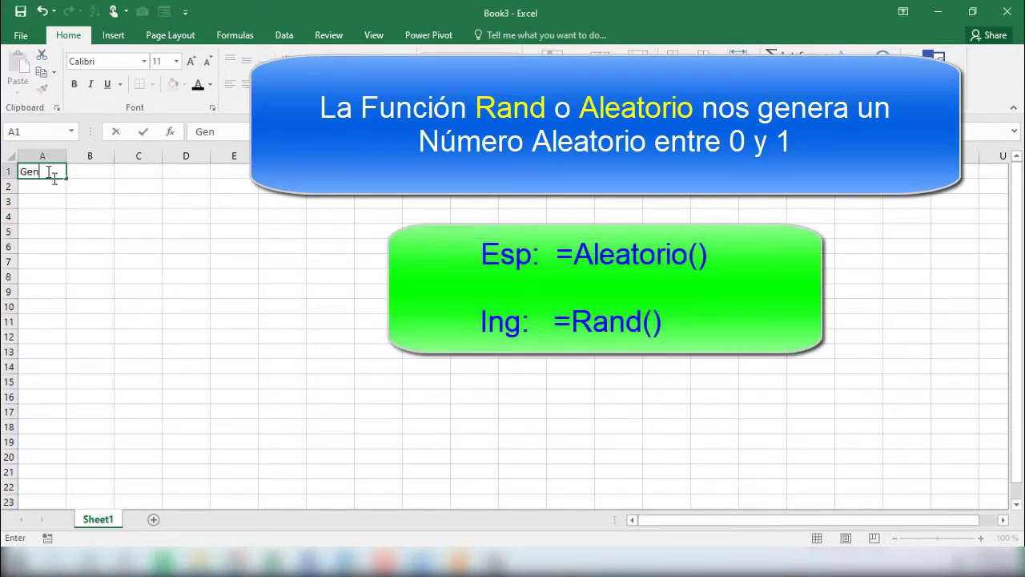
{"action": "type", "text": "eraci"}
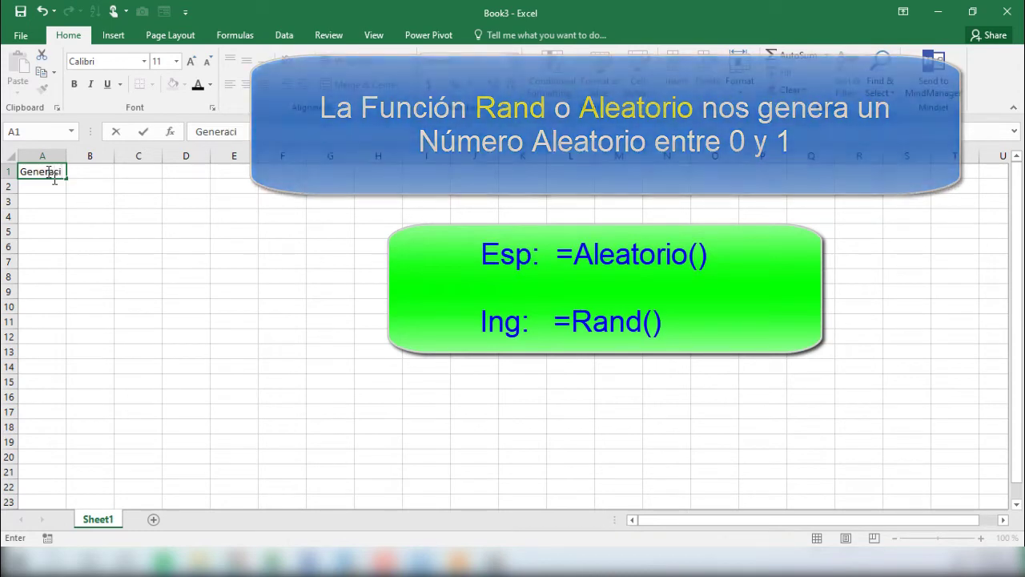
{"action": "type", "text": "ón de "}
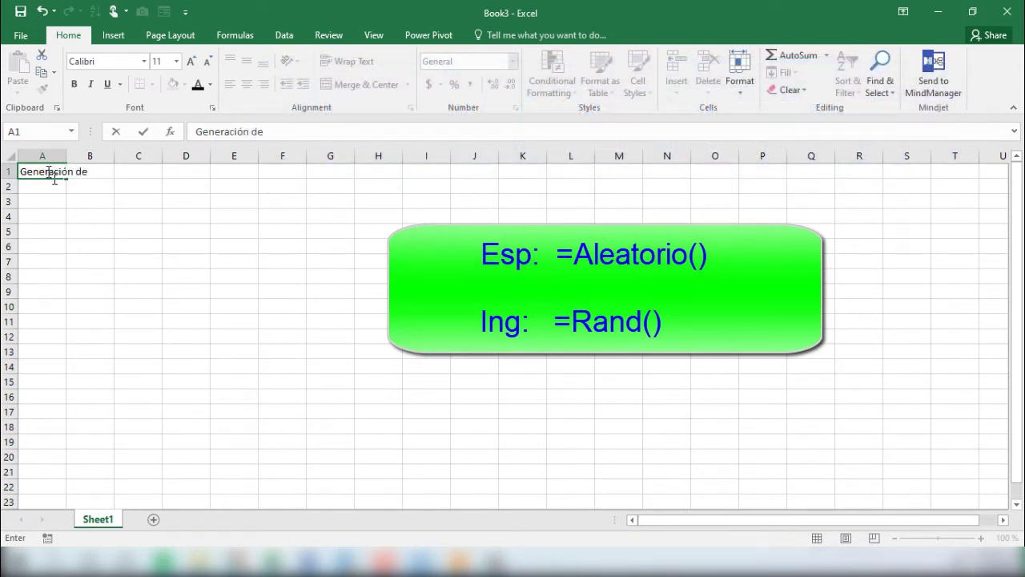
{"action": "type", "text": "Números Aleatorios"}
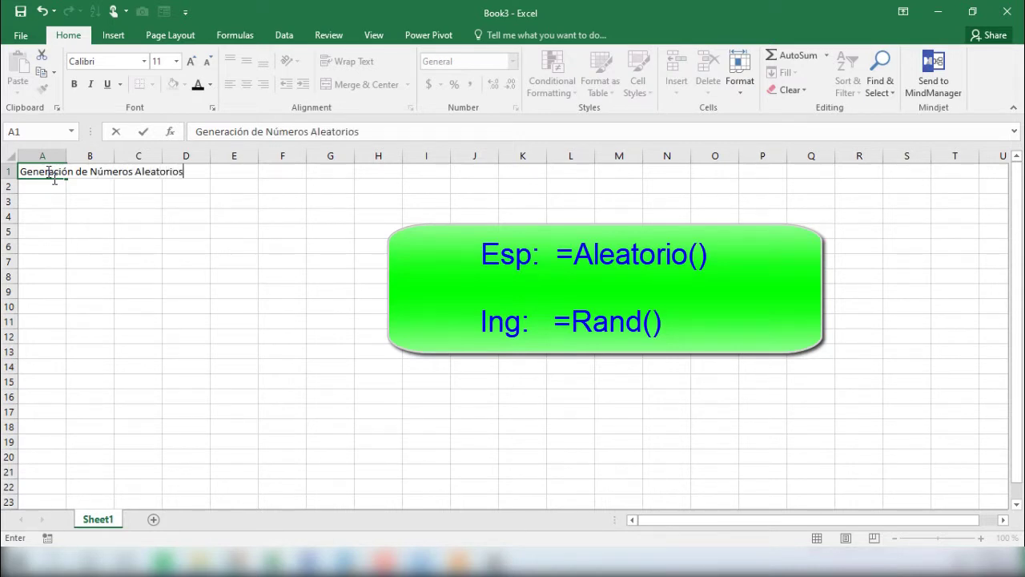
{"action": "key", "text": "Return"}
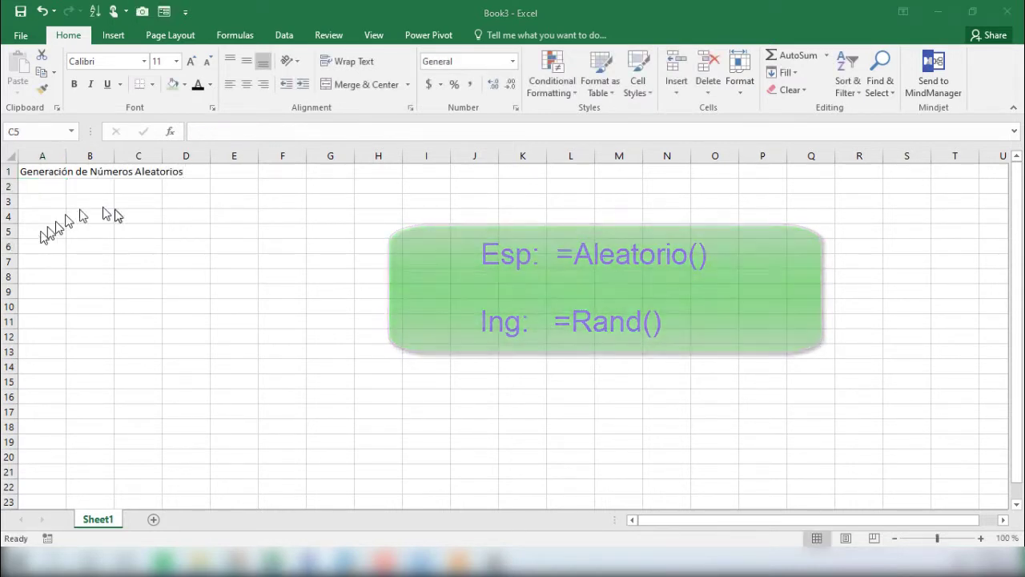
Step: Enter the formula =RAND() in cell C5 to generate a random number between 0 and 1
{"action": "left_click", "coordinate": [136, 239]}
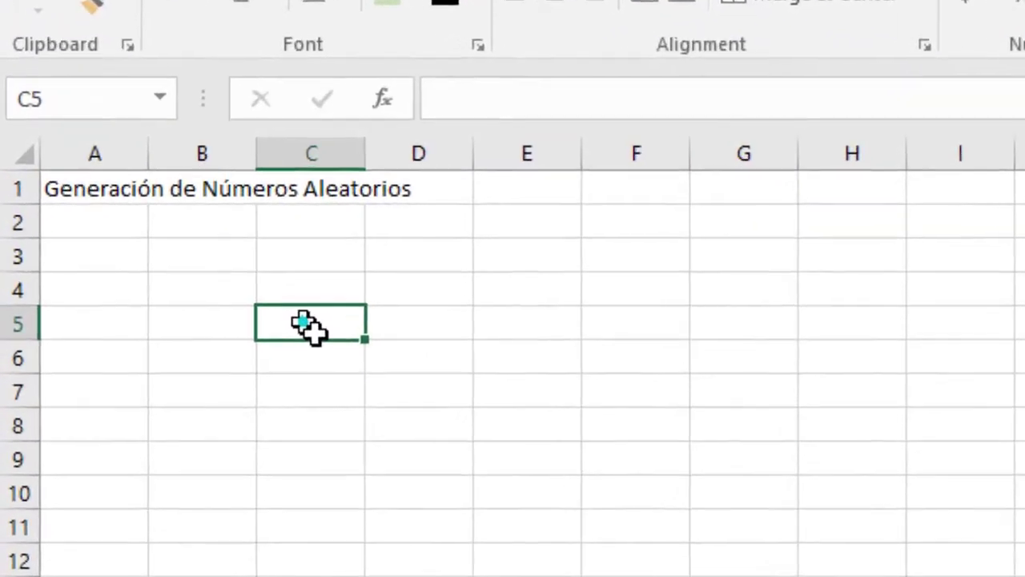
{"action": "type", "text": "=rand"}
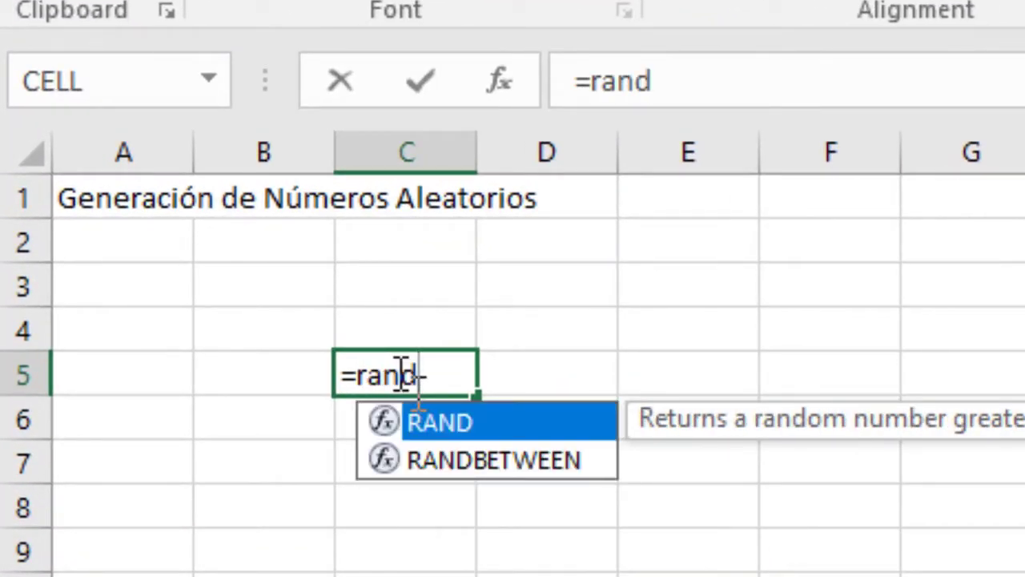
{"action": "type", "text": "()"}
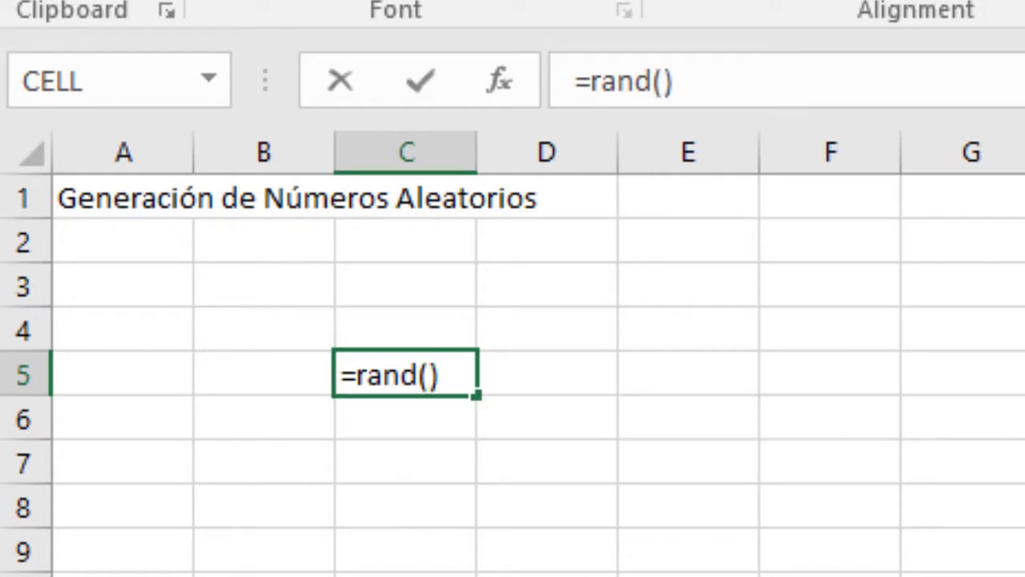
{"action": "key", "text": "Return"}
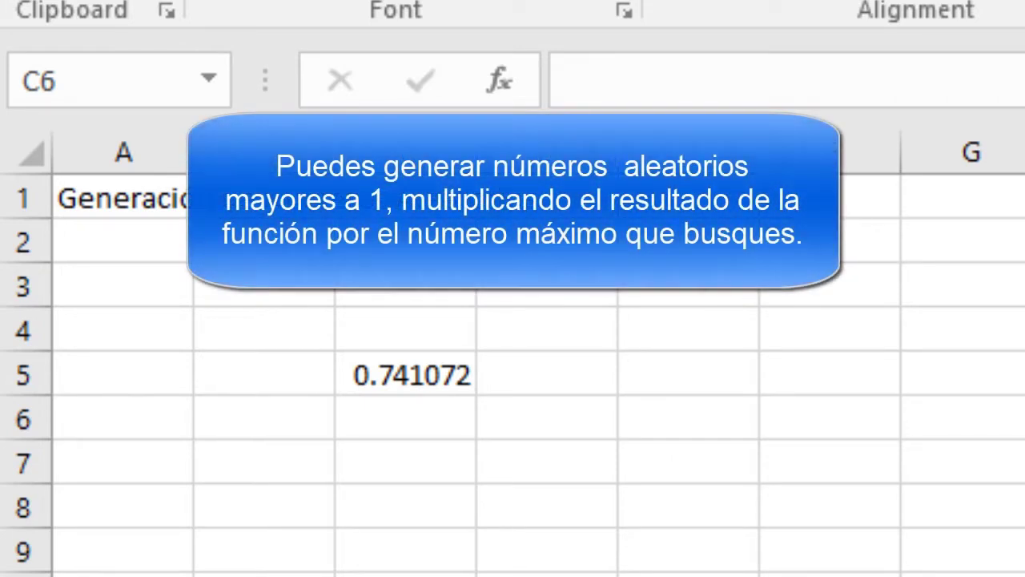
Step: Enter the subtitle "Para Rifa Entre Amigos" in cell A2
{"action": "left_click", "coordinate": [144, 248]}
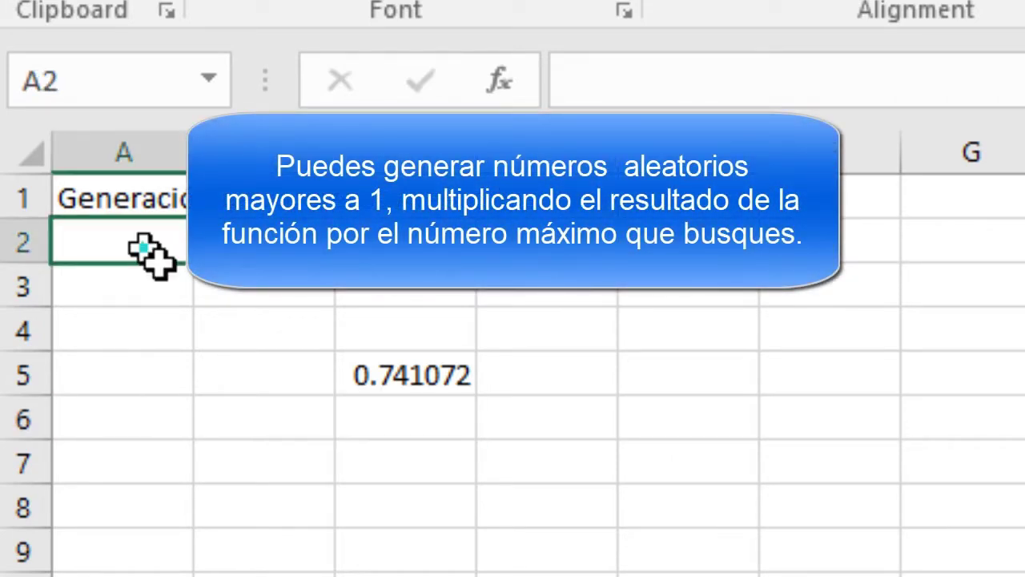
{"action": "type", "text": "Pra"}
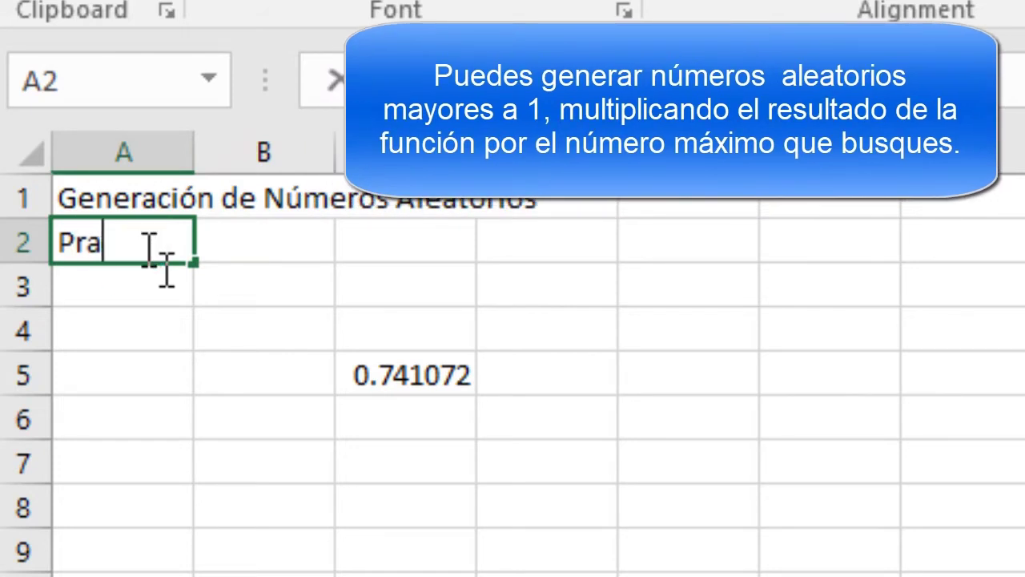
{"action": "key", "text": "BackSpace"}
{"action": "key", "text": "BackSpace"}
{"action": "type", "text": "ara R"}
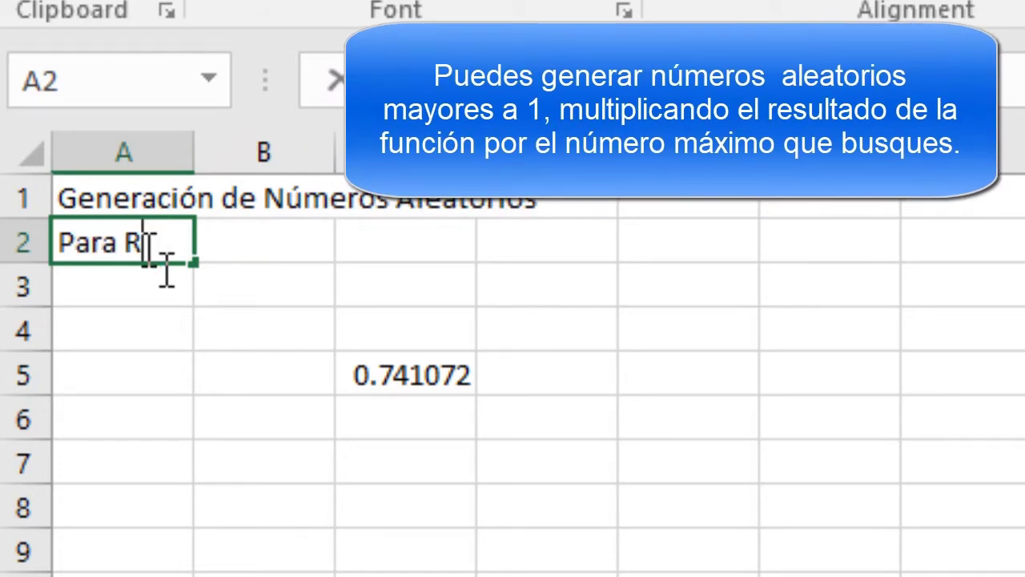
{"action": "type", "text": "ifa"}
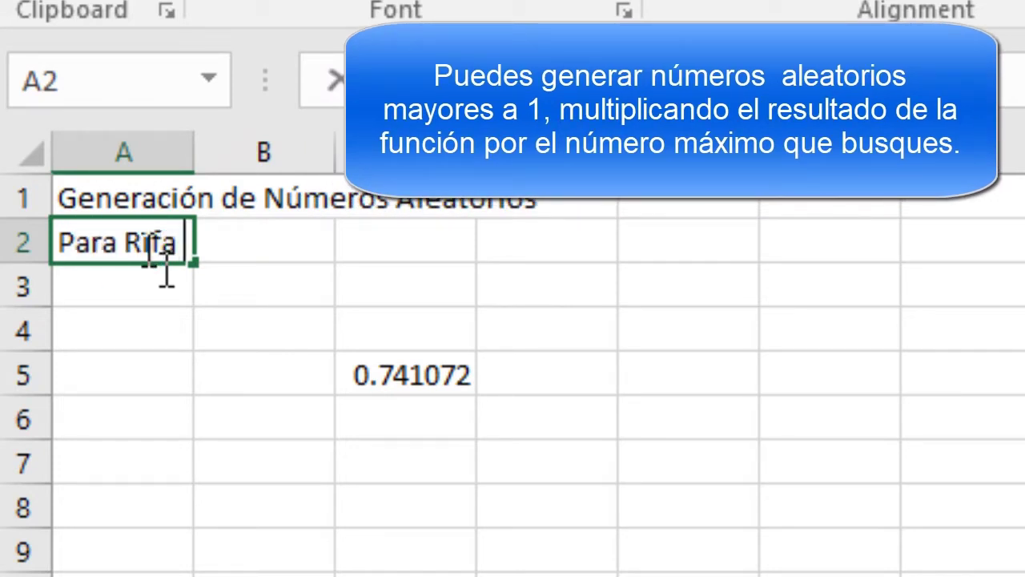
{"action": "type", "text": " Entrre A"}
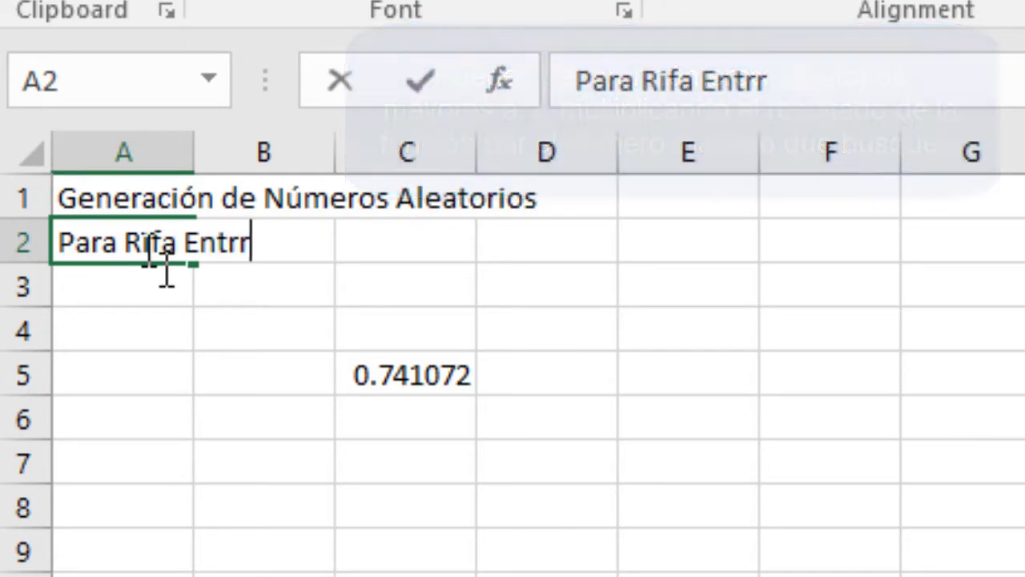
{"action": "key", "text": "BackSpace"}
{"action": "key", "text": "BackSpace"}
{"action": "key", "text": "BackSpace"}
{"action": "key", "text": "BackSpace"}
{"action": "type", "text": "e "}
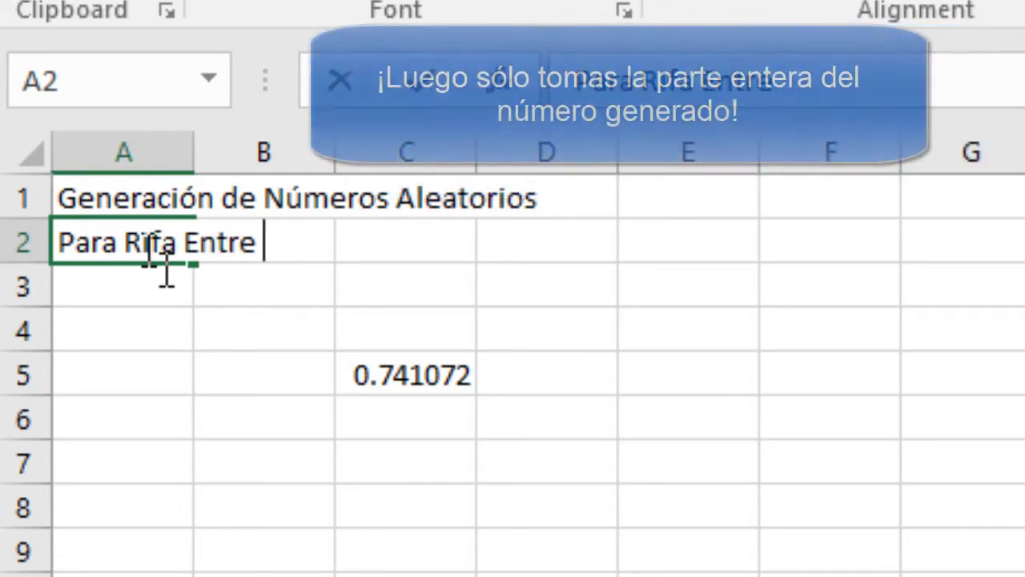
{"action": "type", "text": "Amigos"}
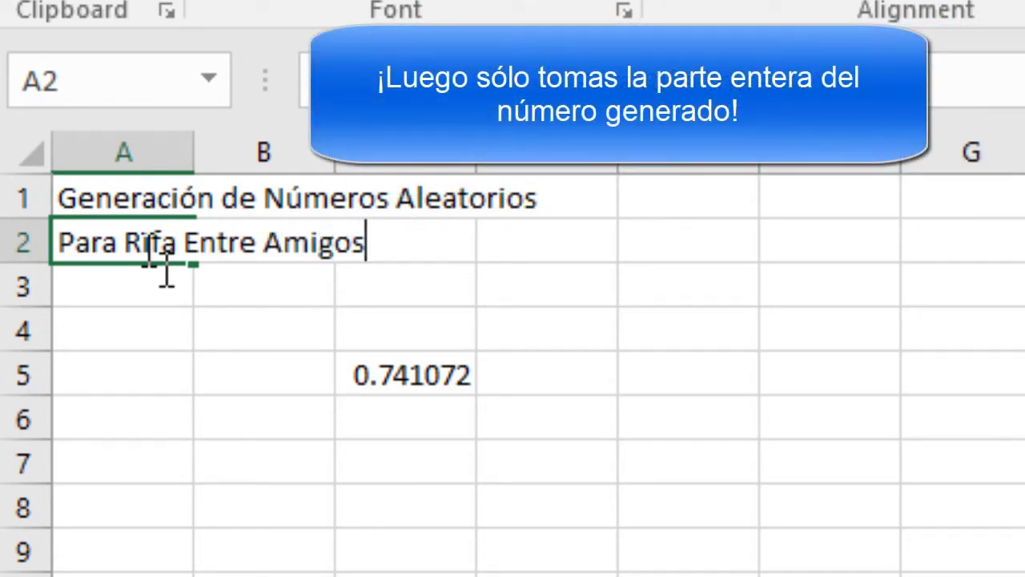
{"action": "key", "text": "Return"}
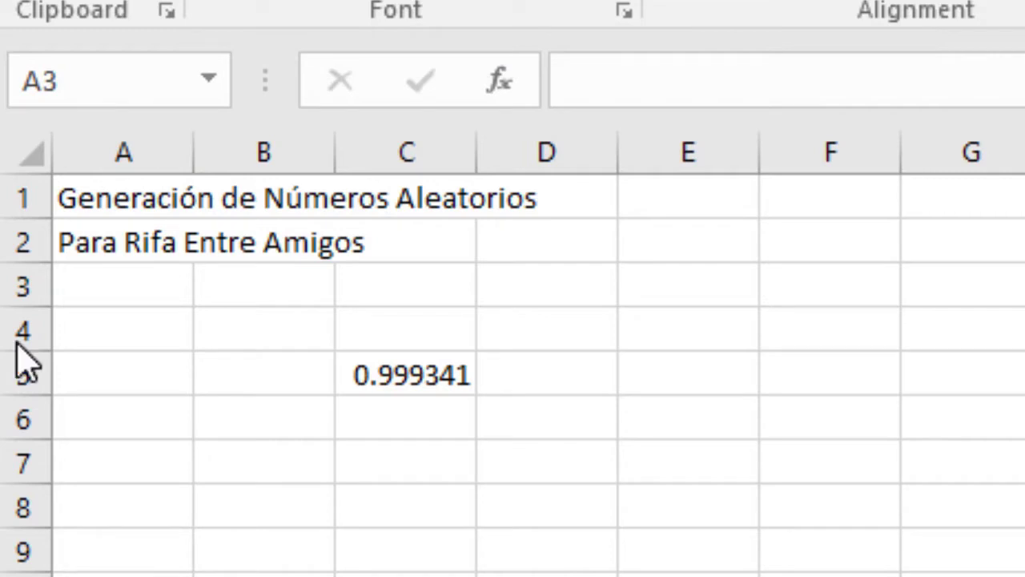
Step: Extend the formula in C5 to =RAND()*101 and recalculate the sheet
{"action": "left_click", "coordinate": [433, 370]}
{"action": "left_click", "coordinate": [721, 90]}
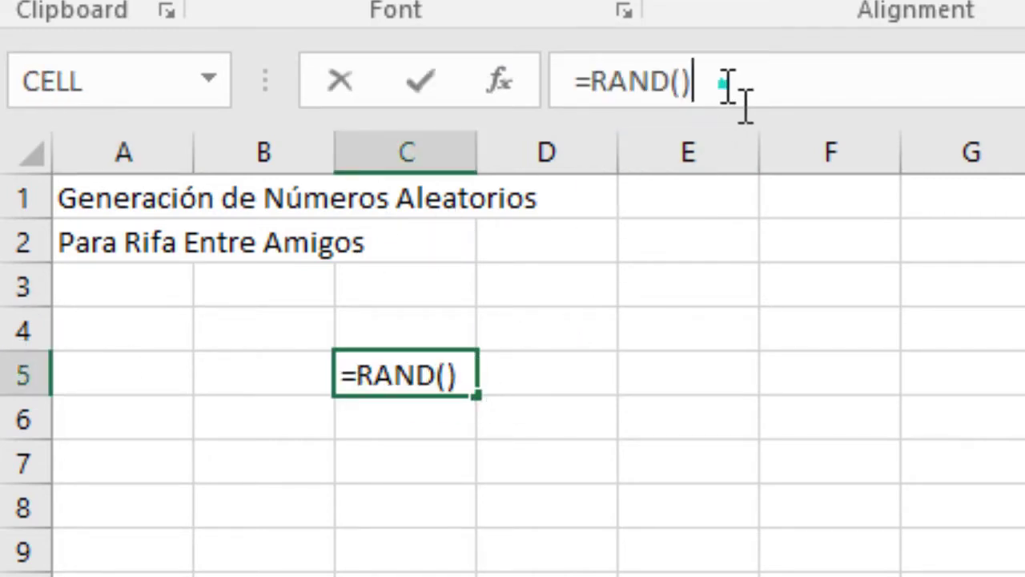
{"action": "type", "text": "*"}
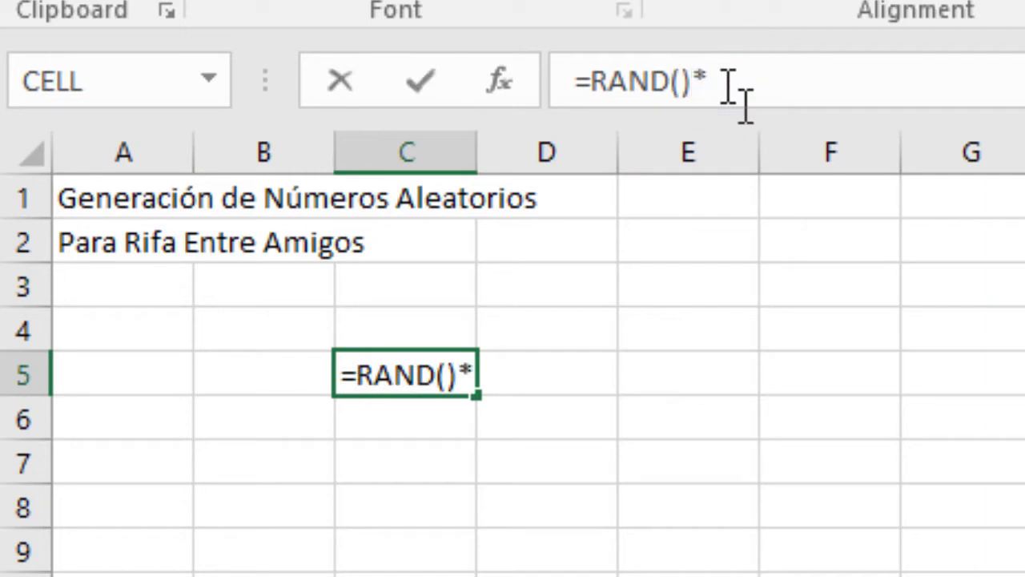
{"action": "type", "text": "101"}
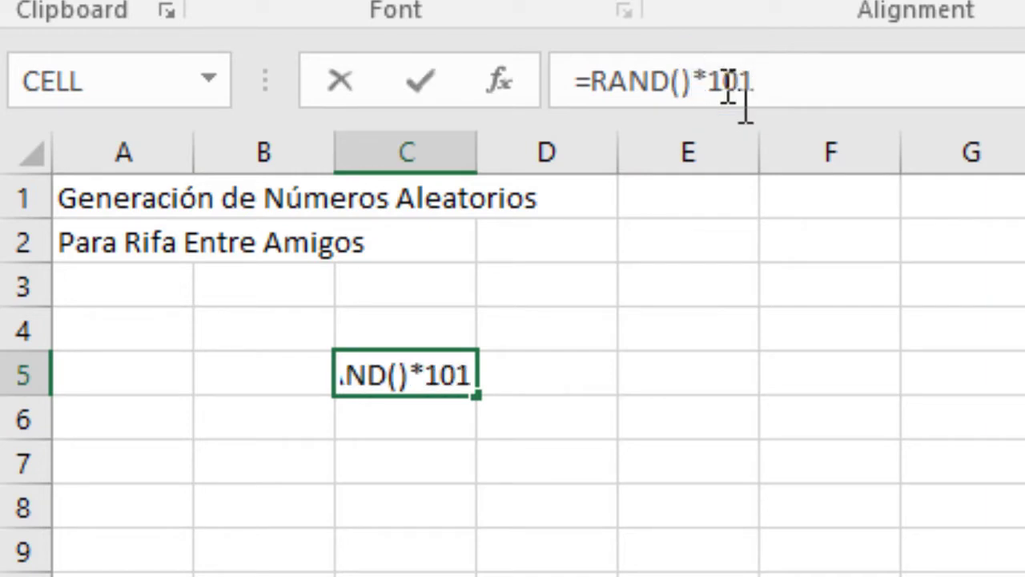
{"action": "key", "text": "Return"}
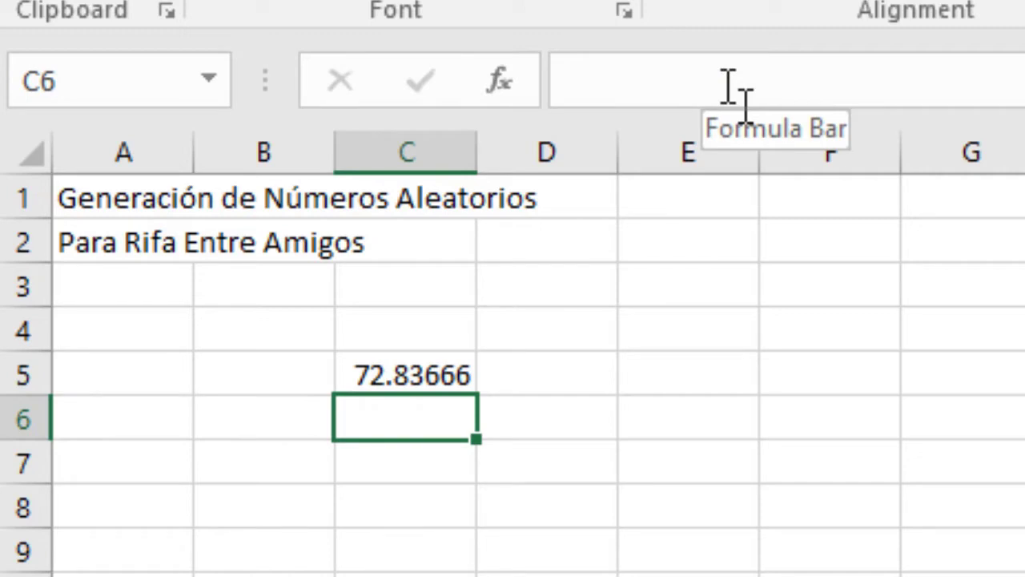
{"action": "key", "text": "F9"}
Step: Wrap the formula in C5 in TRUNC so that it reads =TRUNC(RAND()*101)
{"action": "key", "text": "Up"}
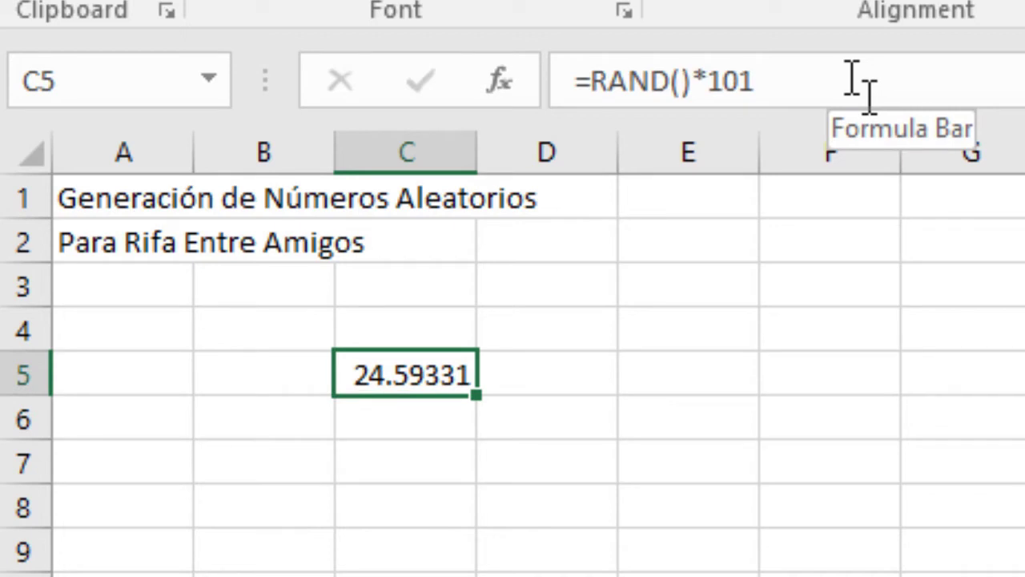
{"action": "left_click", "coordinate": [594, 81]}
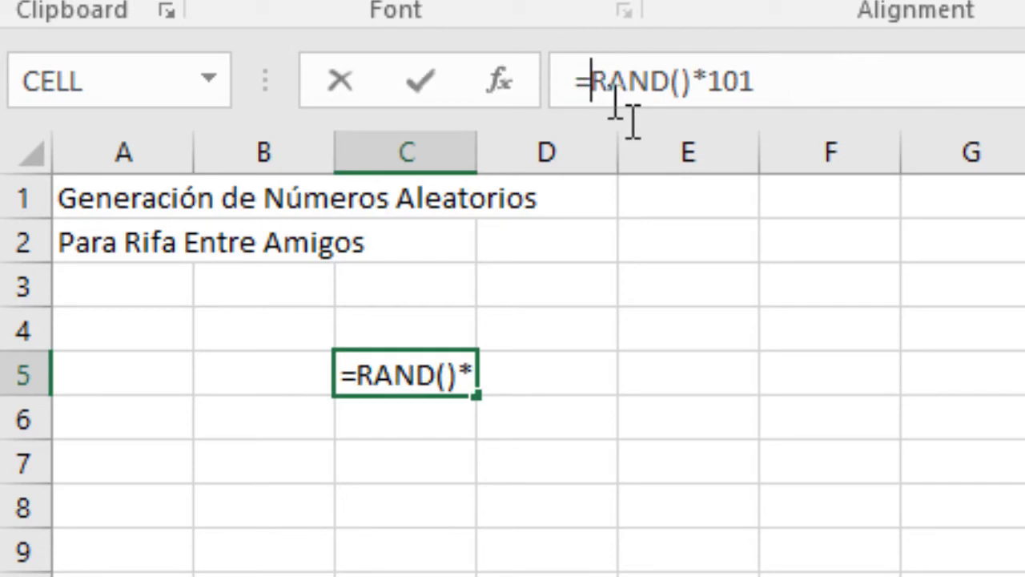
{"action": "type", "text": "trn"}
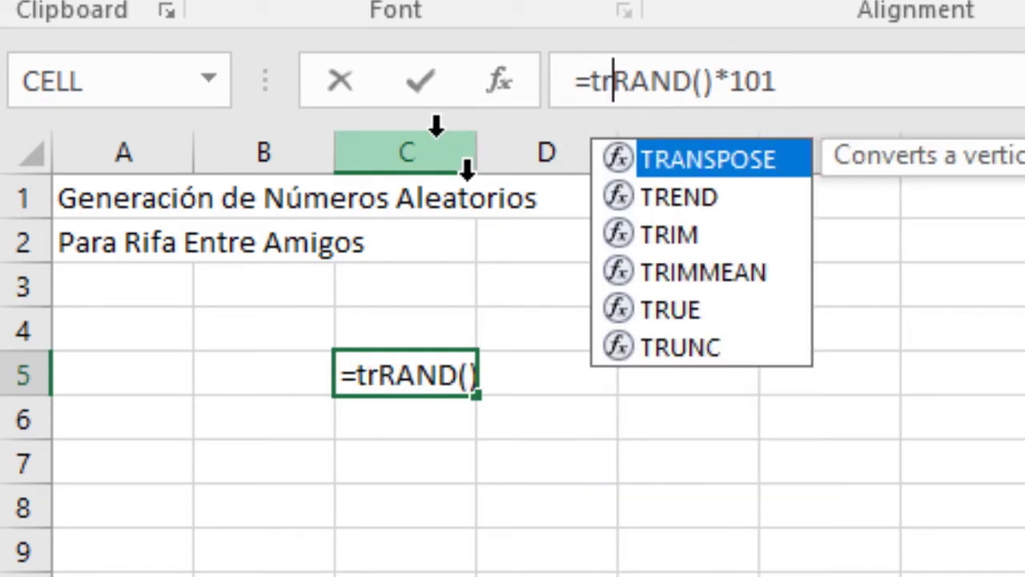
{"action": "key", "text": "BackSpace"}
{"action": "type", "text": "unc("}
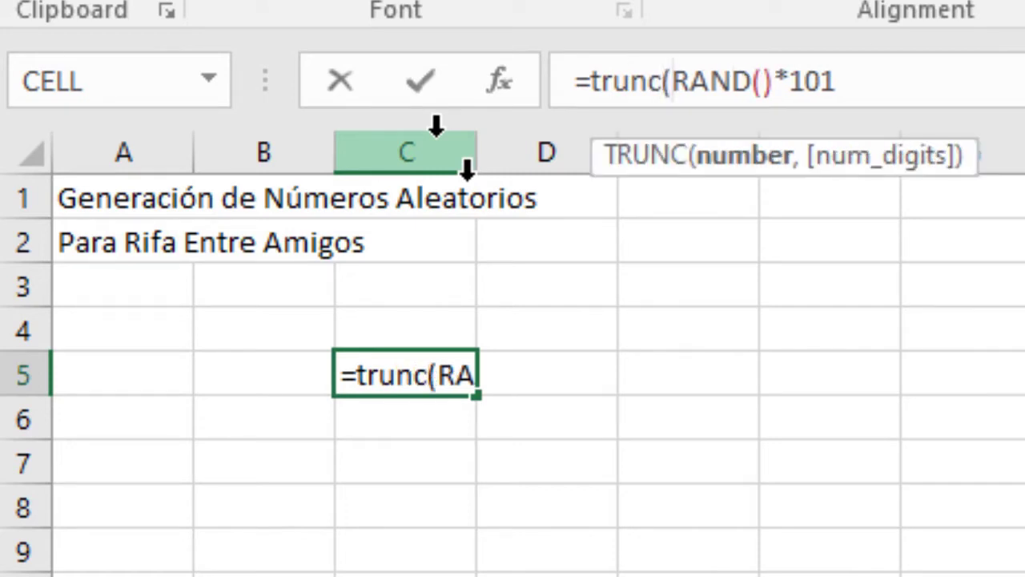
{"action": "key", "text": "End"}
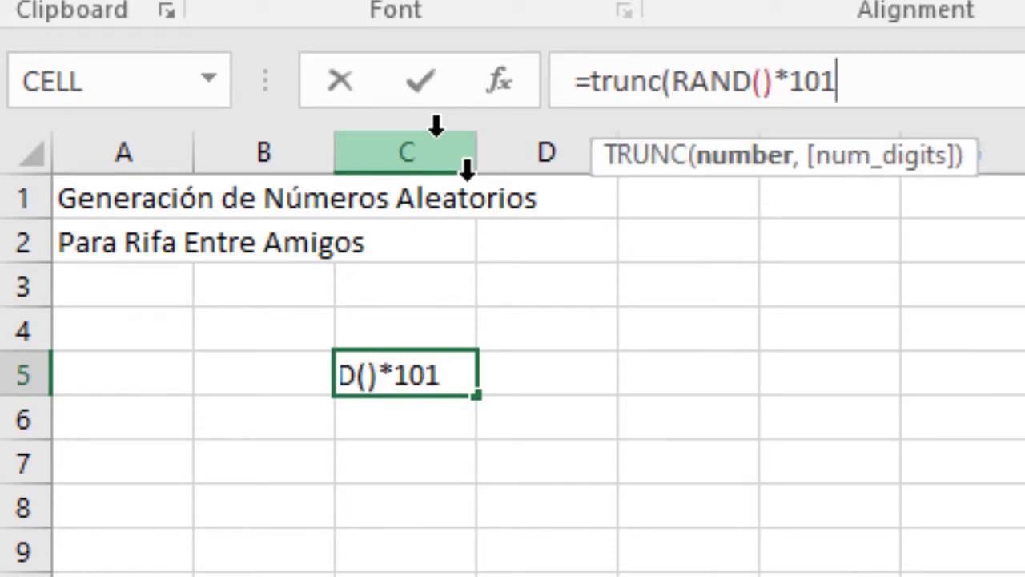
{"action": "type", "text": ")"}
{"action": "key", "text": "End"}
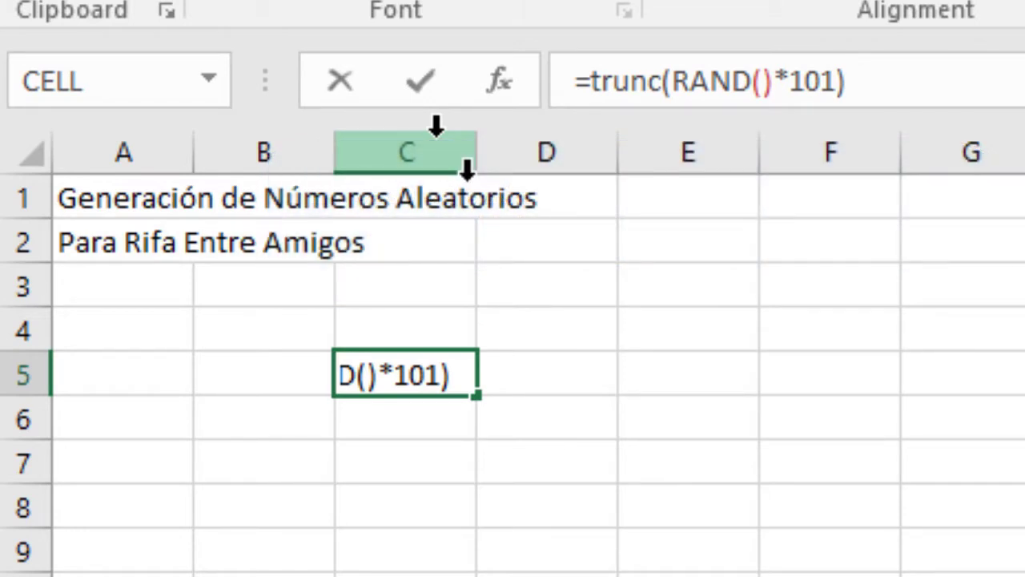
{"action": "key", "text": "Return"}
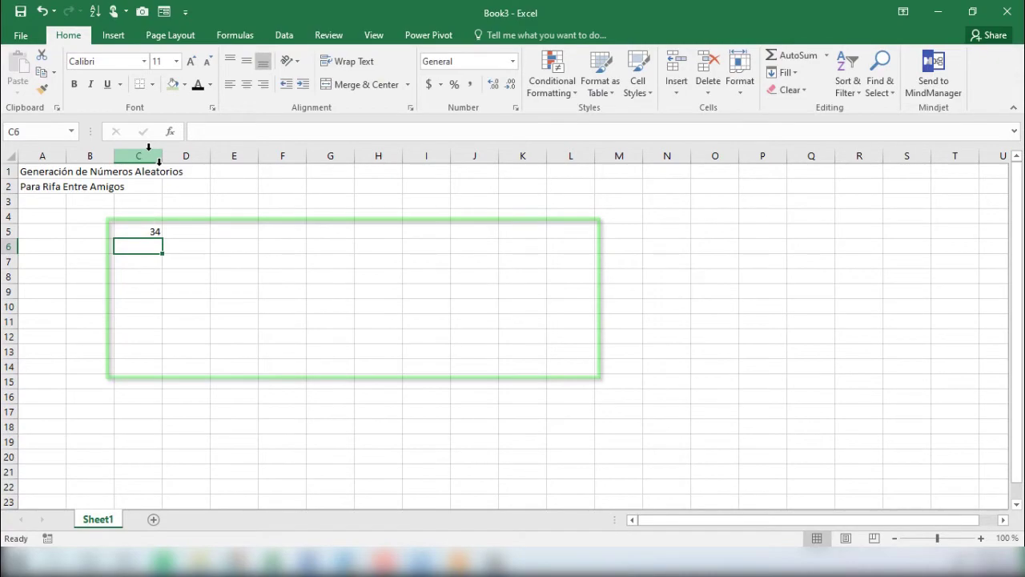
Step: Fill the TRUNC formula from C5 across the range C5:L14 and deselect the range
{"action": "key", "text": "Up"}
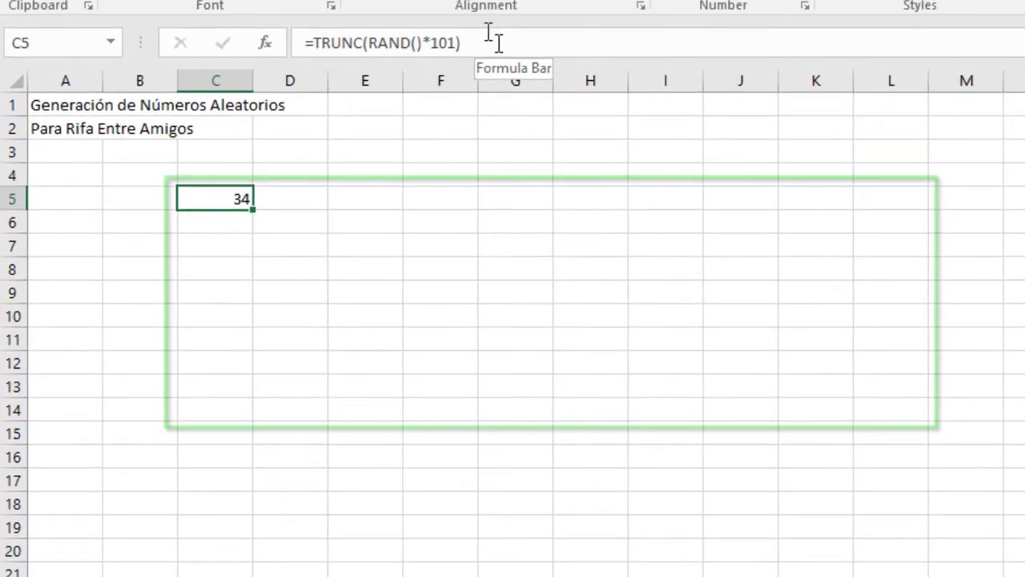
{"action": "left_click", "coordinate": [347, 114]}
{"action": "key", "text": "Return"}
{"action": "left_click", "coordinate": [232, 199]}
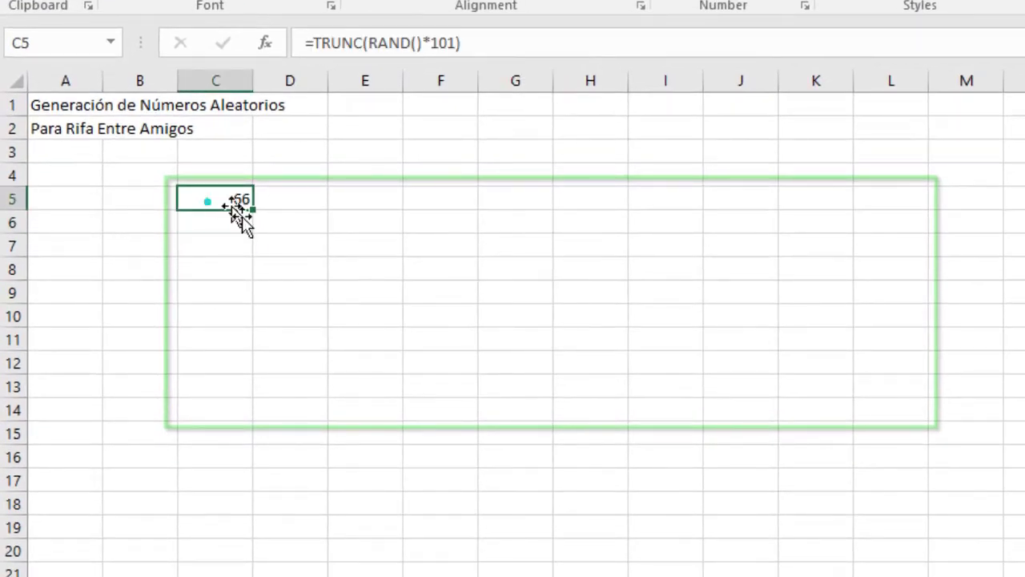
{"action": "left_click_drag", "start_coordinate": [253, 209], "coordinate": [929, 423]}
{"action": "left_click", "coordinate": [1007, 428]}
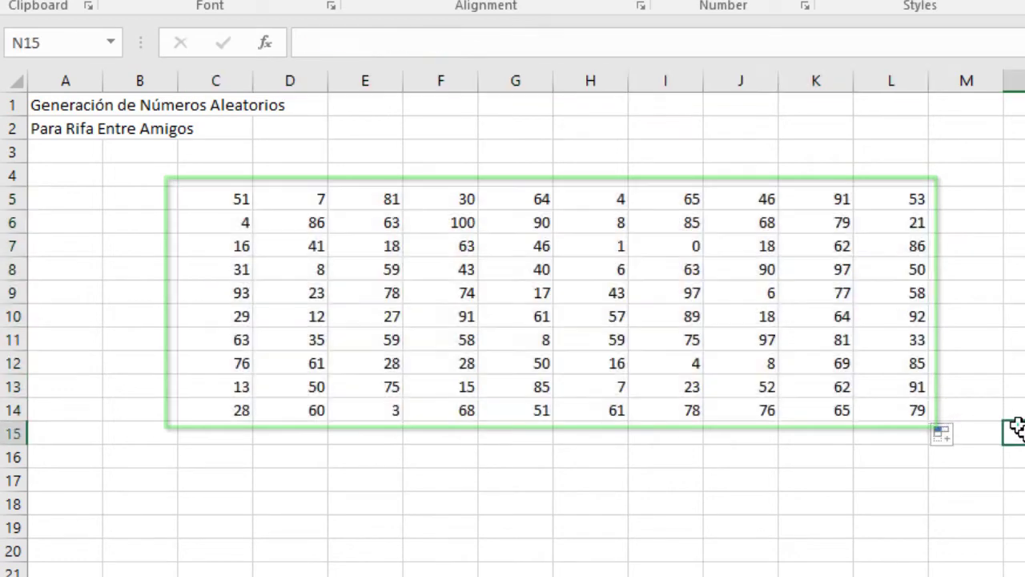
Step: Check the formulas in cells C5 through C9 of the random-number grid
{"action": "left_click", "coordinate": [235, 158]}
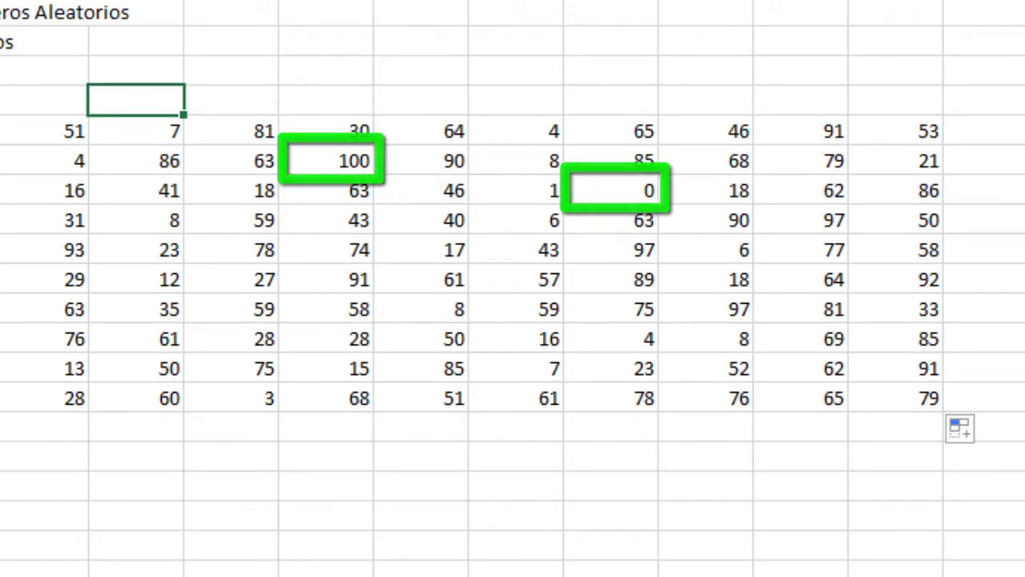
{"action": "left_click", "coordinate": [24, 133]}
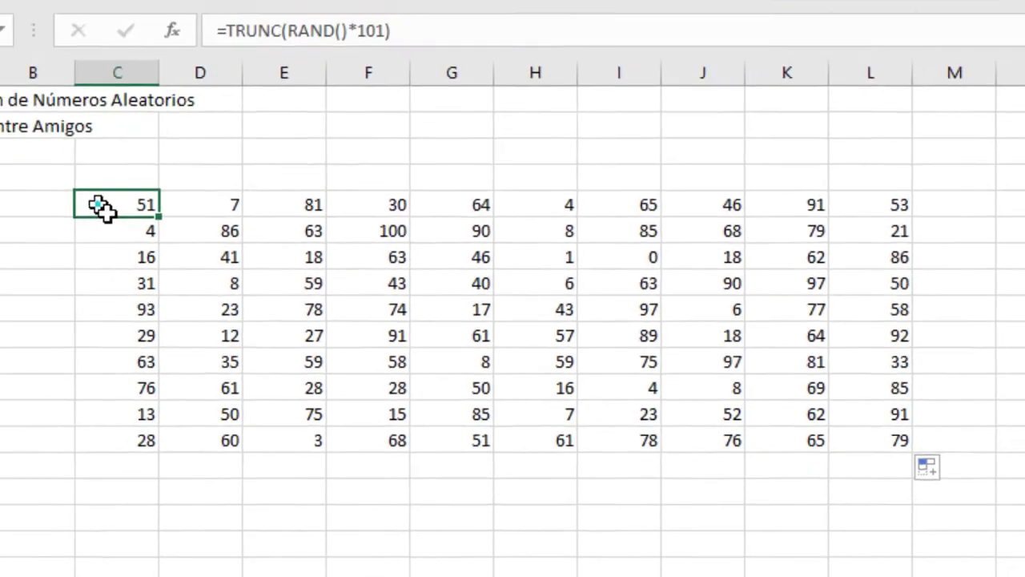
{"action": "key", "text": "Down"}
{"action": "key", "text": "Down"}
{"action": "key", "text": "Down"}
{"action": "key", "text": "Down"}
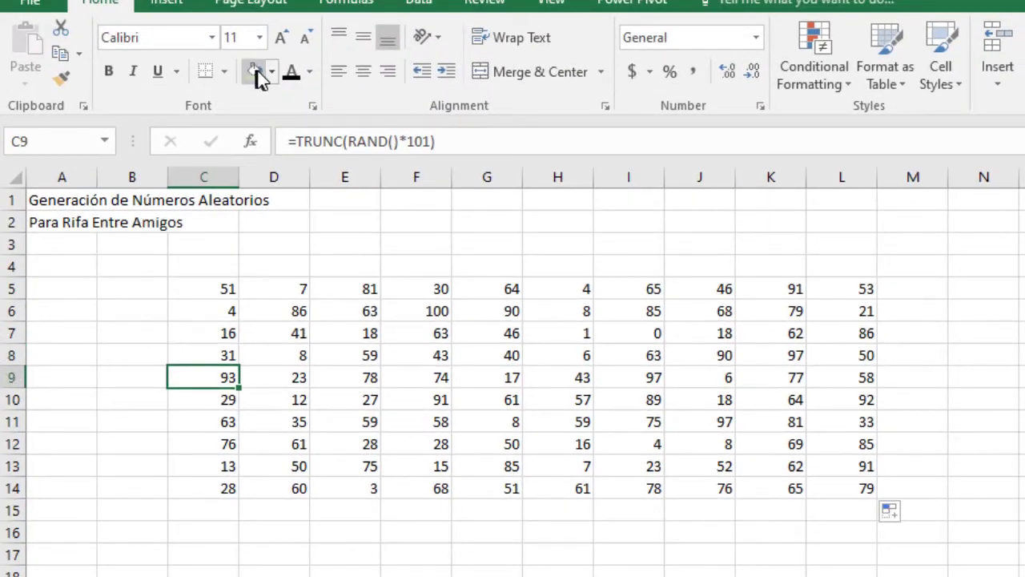
Step: Shade cells C9 and C14 of the random-number grid light green
{"action": "left_click", "coordinate": [271, 71]}
{"action": "left_click", "coordinate": [409, 167]}
{"action": "key", "text": "Down"}
{"action": "key", "text": "Down"}
{"action": "key", "text": "Down"}
{"action": "key", "text": "Down"}
{"action": "key", "text": "Down"}
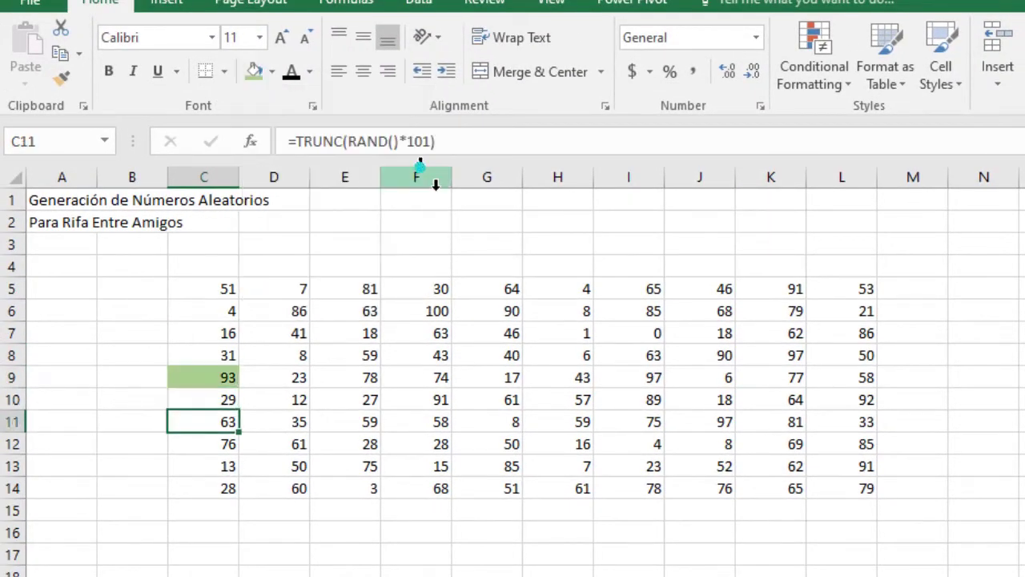
{"action": "left_click", "coordinate": [255, 71]}
Step: Apply the same light green fill to D9, E9, D14 and E14
{"action": "left_click", "coordinate": [265, 383]}
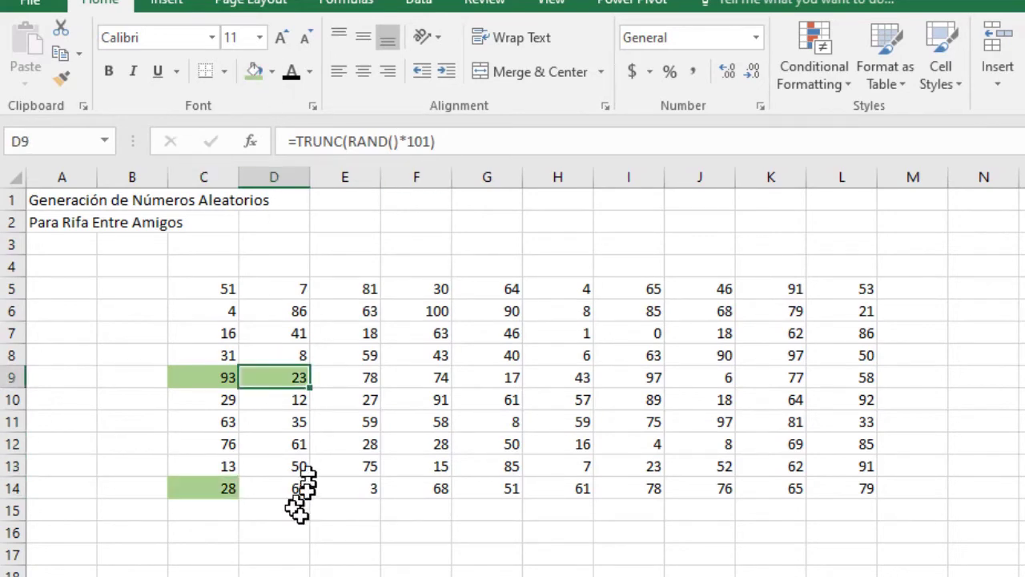
{"action": "left_click", "coordinate": [294, 489]}
{"action": "left_click", "coordinate": [255, 71]}
{"action": "left_click", "coordinate": [293, 373]}
{"action": "key", "text": "F4"}
{"action": "key", "text": "Right"}
{"action": "left_click", "coordinate": [376, 488]}
{"action": "key", "text": "F4"}
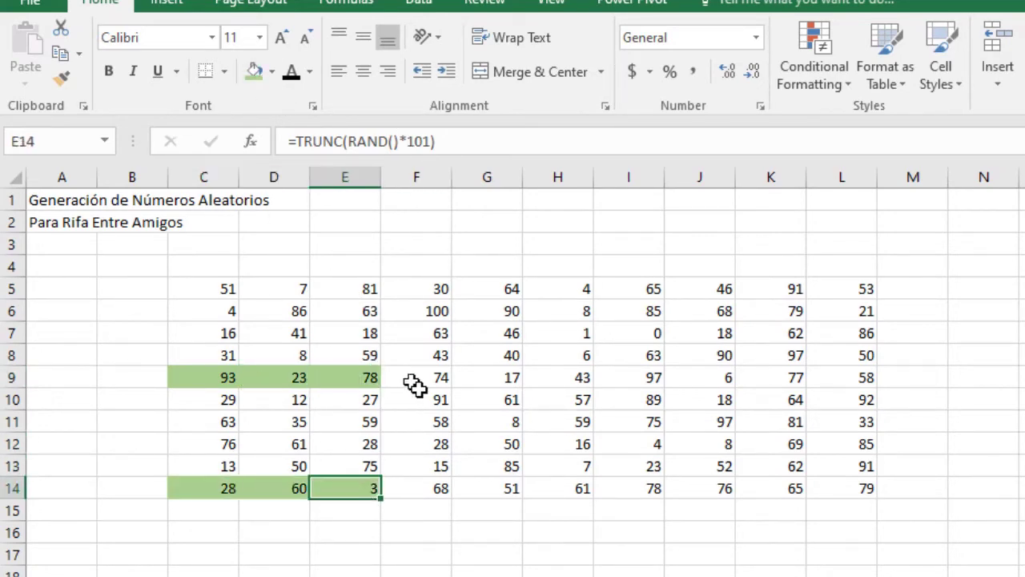
Step: Extend the light green fill across F9:L9 and F14:L14 and deselect the cells
{"action": "left_click_drag", "start_coordinate": [412, 378], "coordinate": [884, 395]}
{"action": "key", "text": "F4"}
{"action": "left_click_drag", "start_coordinate": [413, 488], "coordinate": [841, 488]}
{"action": "key", "text": "F4"}
{"action": "left_click", "coordinate": [653, 576]}
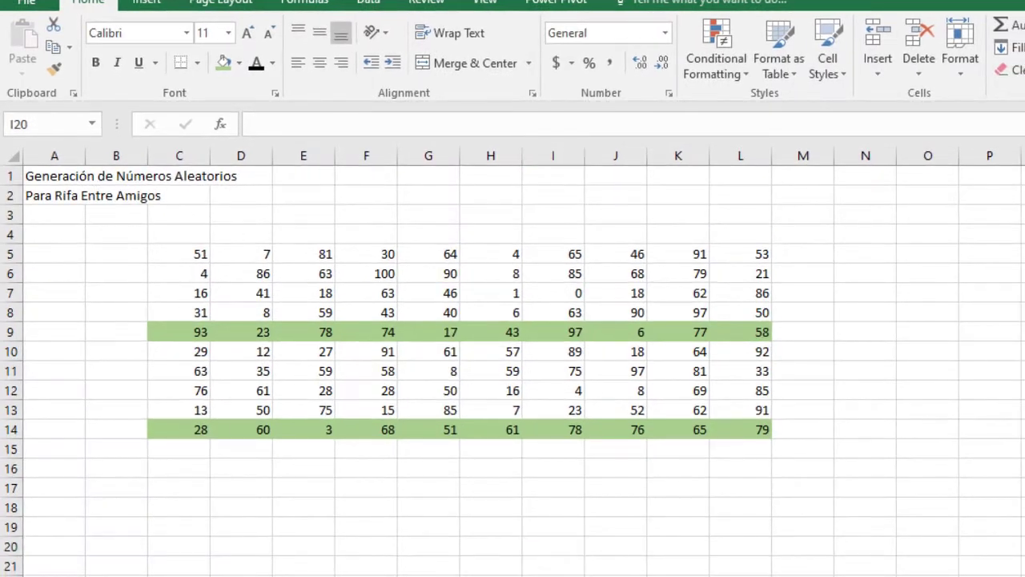
Step: Enlarge the two title lines in A1:A2 to font size 28
{"action": "left_click_drag", "start_coordinate": [45, 176], "coordinate": [46, 196]}
{"action": "left_click", "coordinate": [248, 32]}
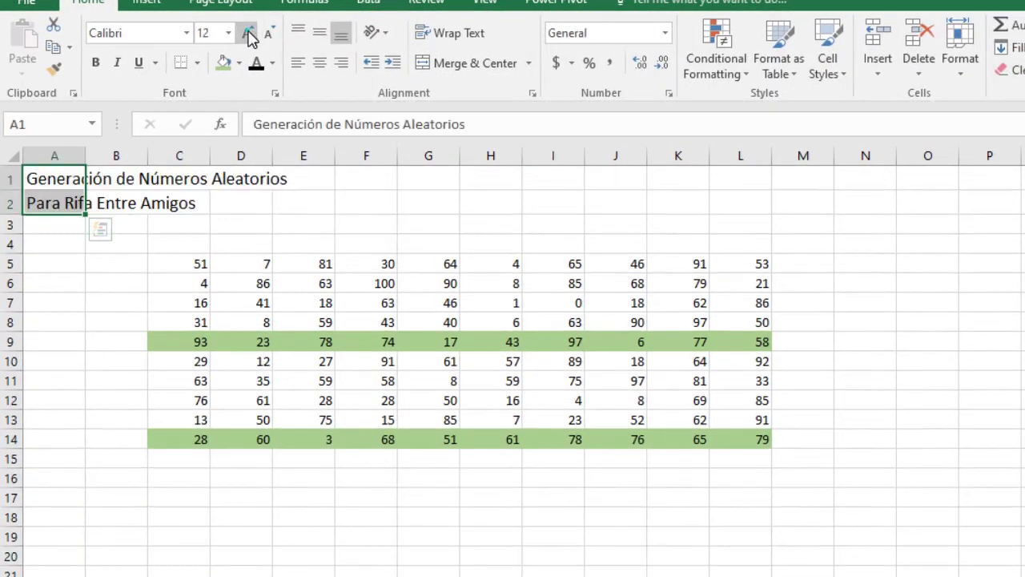
{"action": "left_click", "coordinate": [248, 33]}
{"action": "left_click", "coordinate": [248, 33]}
{"action": "left_click", "coordinate": [248, 32]}
{"action": "left_click", "coordinate": [248, 33]}
{"action": "left_click", "coordinate": [248, 33]}
Step: Change the font colour of the titles in A1:A2 to blue and deselect them
{"action": "left_click", "coordinate": [272, 62]}
{"action": "left_click", "coordinate": [322, 187]}
{"action": "left_click", "coordinate": [95, 443]}
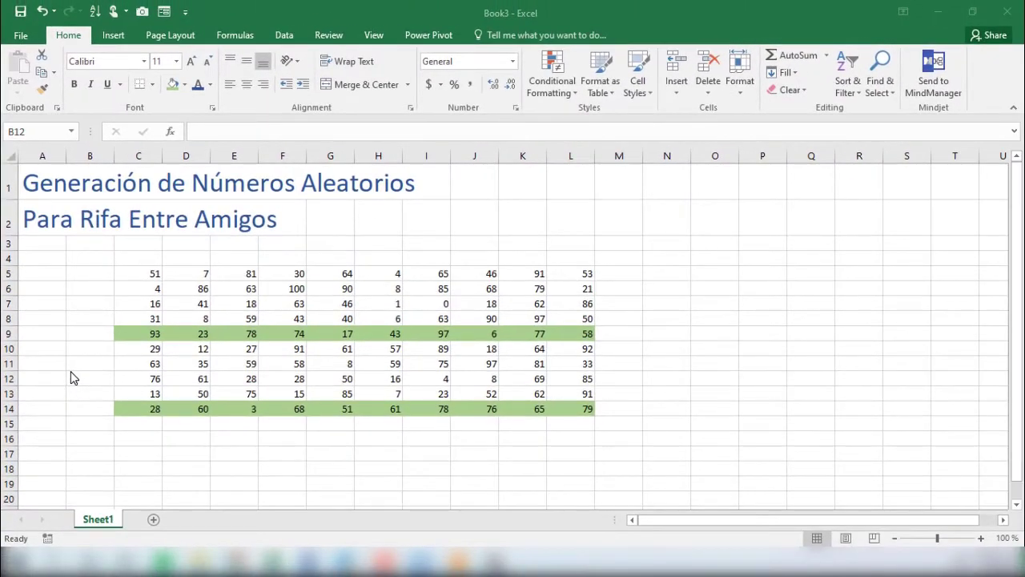
{"action": "left_click", "coordinate": [72, 376]}
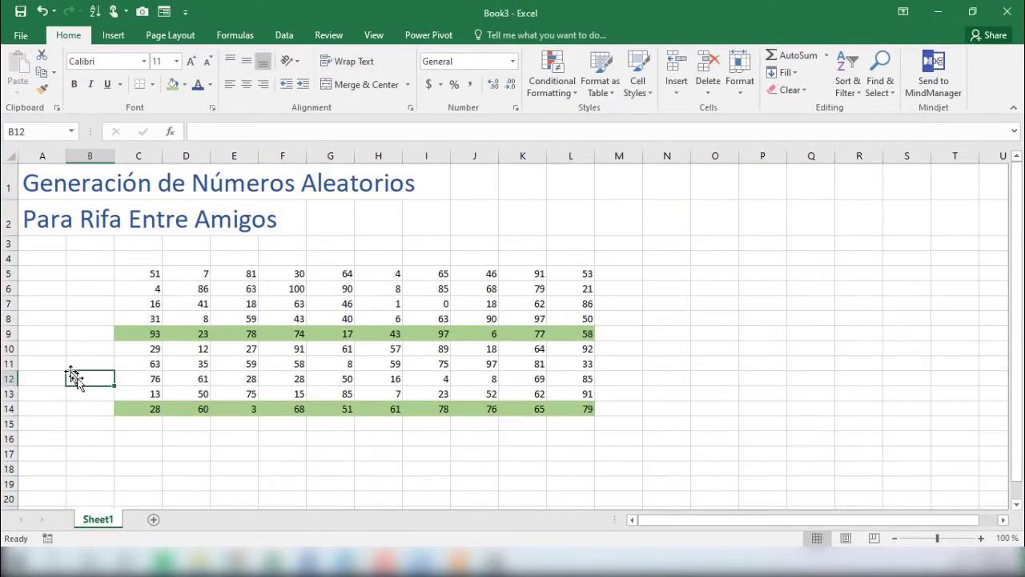
Step: Copy the title "Generación de Números Aleatorios" from A1 into O1
{"action": "left_click", "coordinate": [720, 188]}
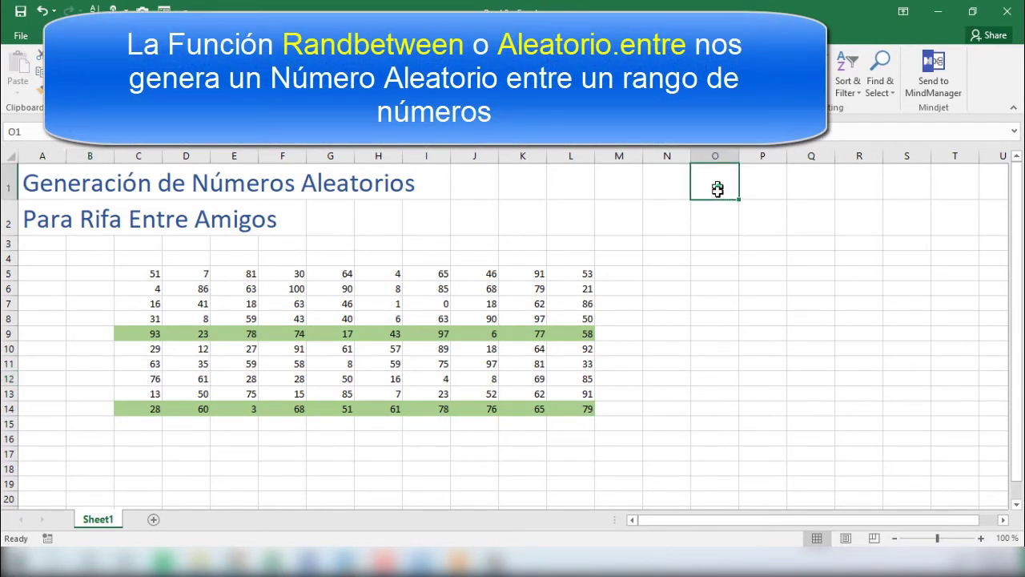
{"action": "left_click", "coordinate": [36, 190]}
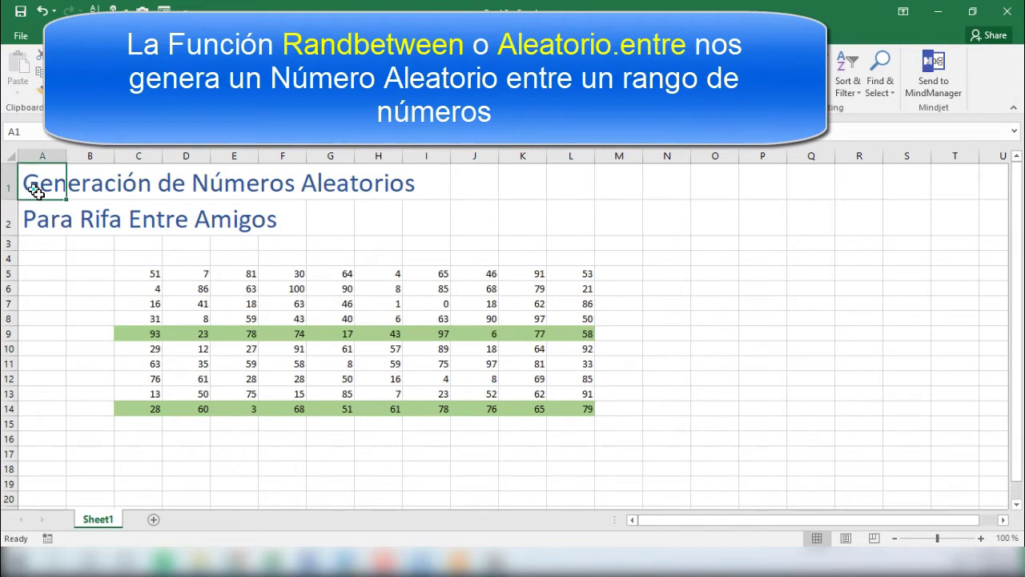
{"action": "key", "text": "ctrl+c"}
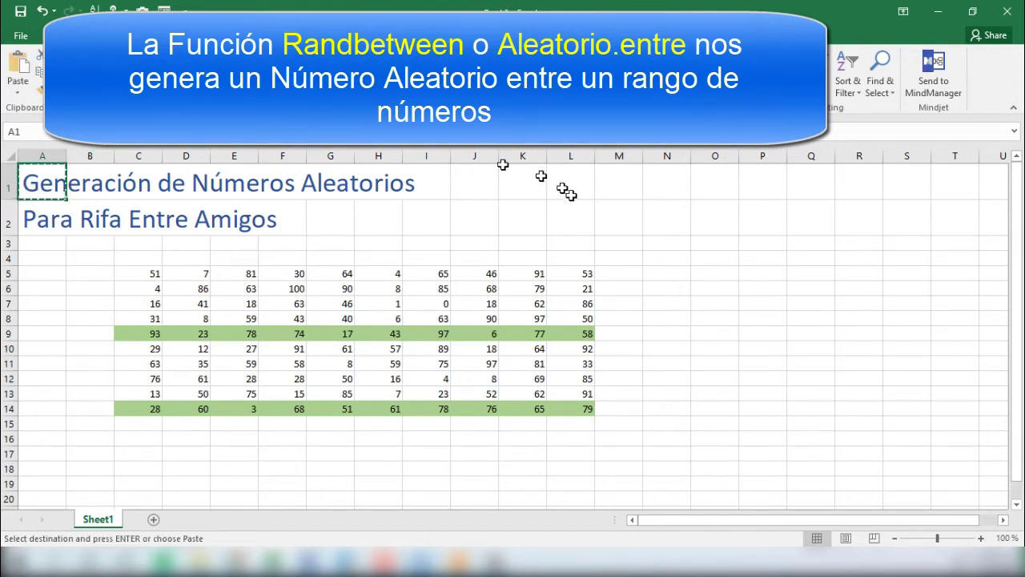
{"action": "left_click", "coordinate": [727, 190]}
{"action": "key", "text": "ctrl+v"}
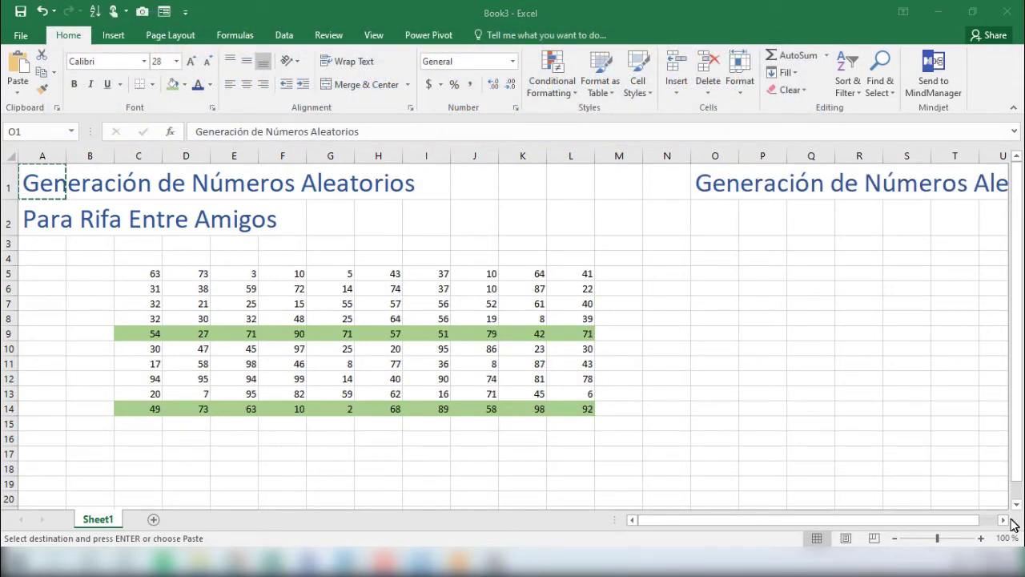
Step: Enter the labels "Límite Inferior" in Q5 and "Límite Superior" in U5
{"action": "left_click", "coordinate": [1003, 521]}
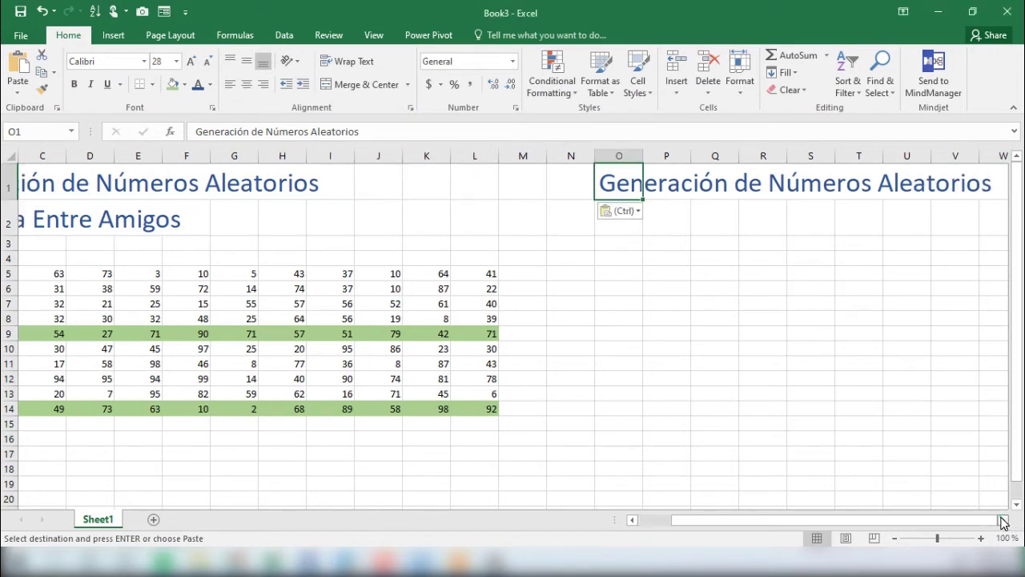
{"action": "left_click_drag", "start_coordinate": [1004, 521], "coordinate": [1004, 521]}
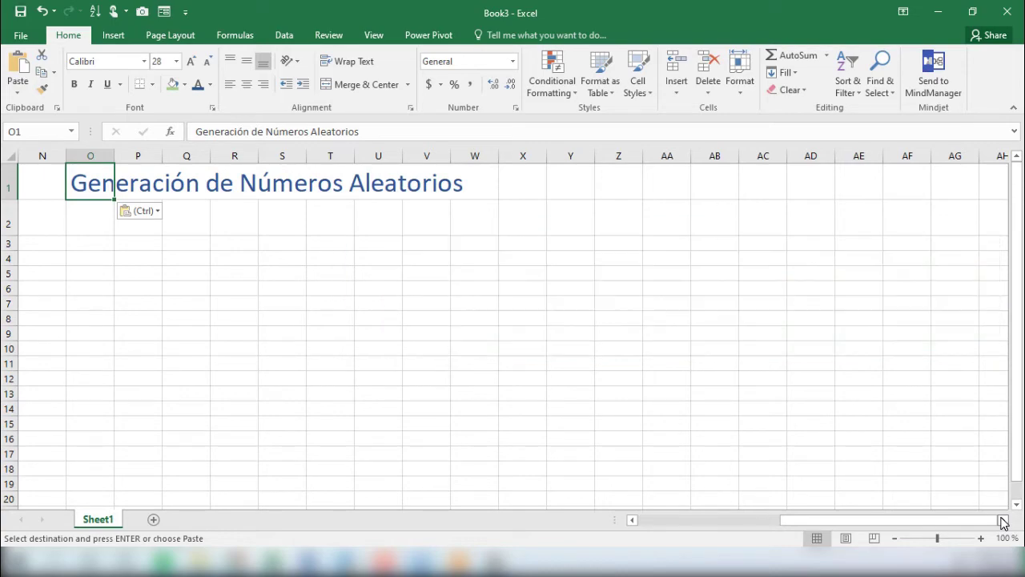
{"action": "left_click", "coordinate": [173, 273]}
{"action": "type", "text": "Límite Inferior"}
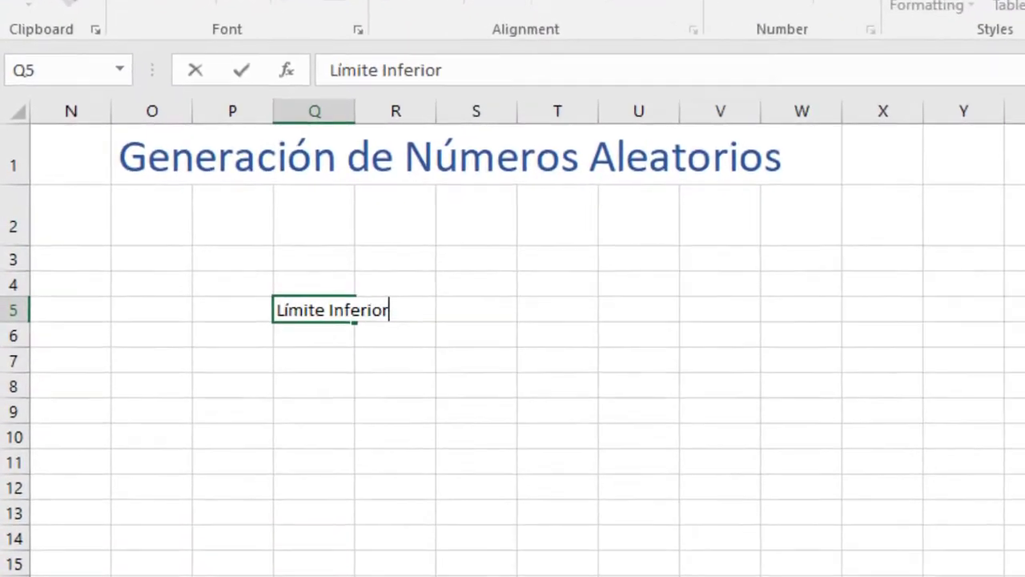
{"action": "key", "text": "Tab"}
{"action": "key", "text": "Tab"}
{"action": "key", "text": "Tab"}
{"action": "key", "text": "Tab"}
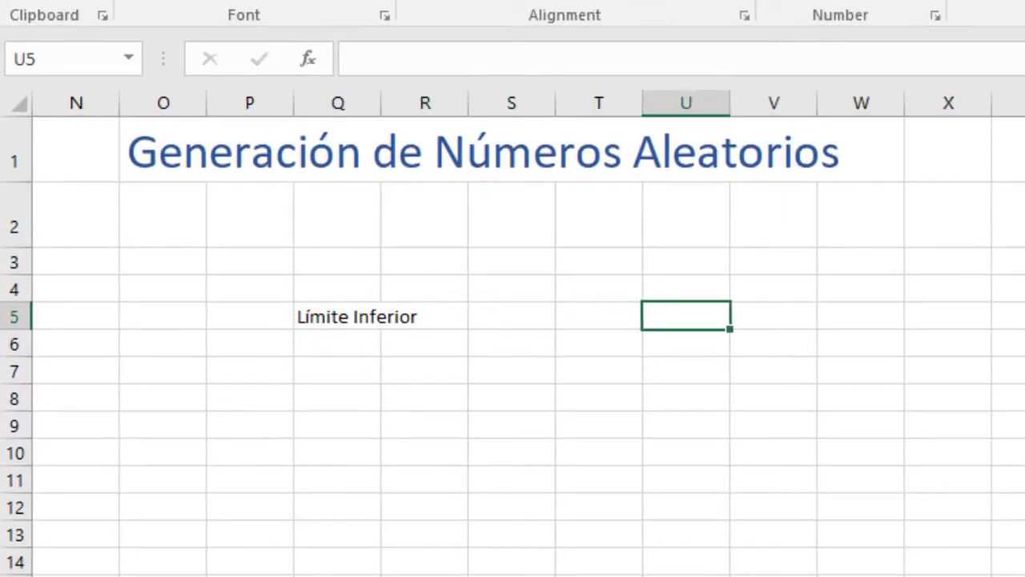
{"action": "type", "text": "Límite Superior"}
{"action": "key", "text": "Return"}
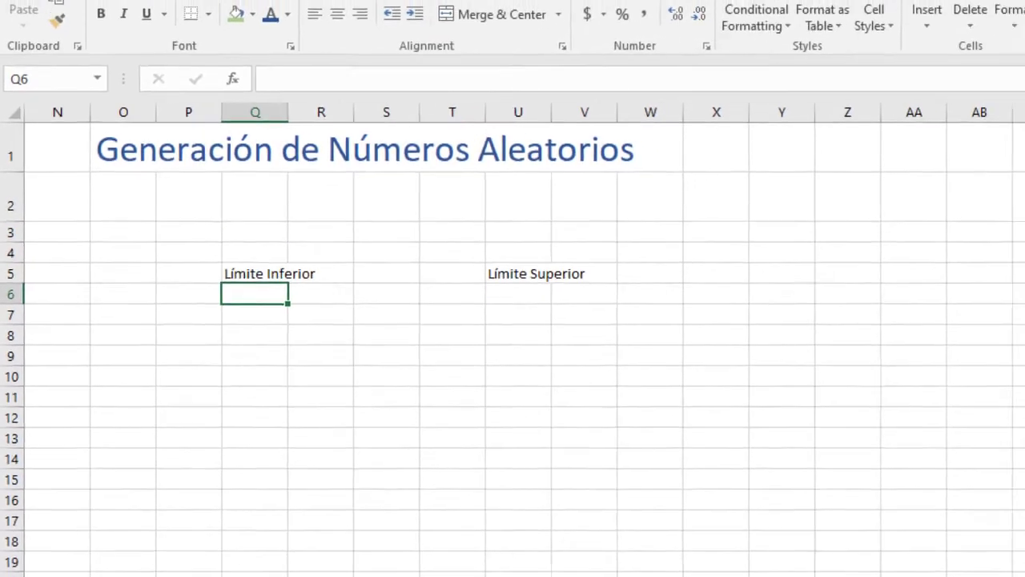
Step: Right-align the two limit labels in Q5 and U5
{"action": "key", "text": "Up"}
{"action": "left_click", "coordinate": [414, 245], "text": "ctrl"}
{"action": "left_click", "coordinate": [283, 41]}
Step: Fill the limit value cells R5 and V5 with bright green from the standard colours
{"action": "left_click", "coordinate": [251, 245]}
{"action": "left_click", "coordinate": [185, 40]}
{"action": "left_click", "coordinate": [458, 245]}
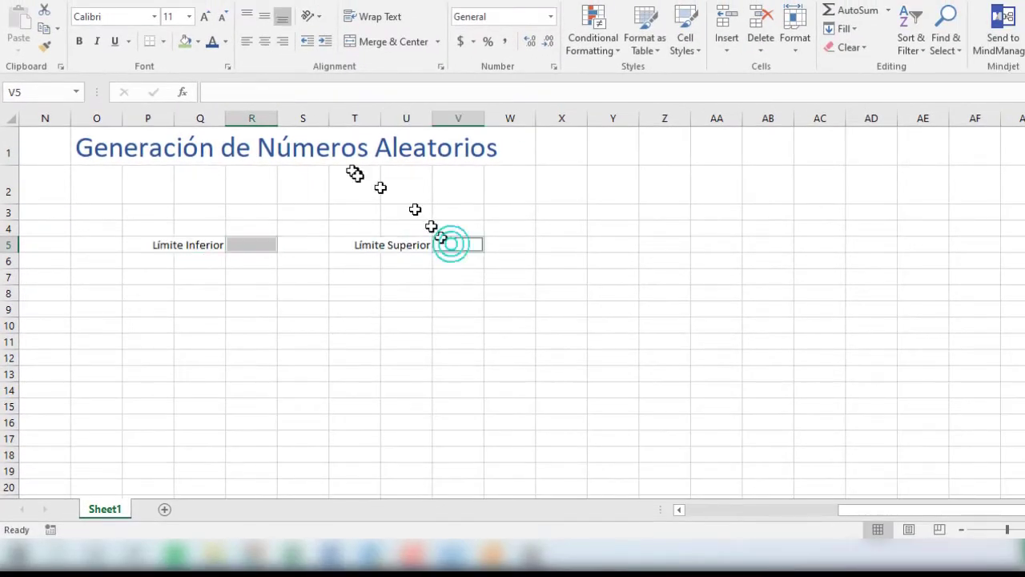
{"action": "left_click", "coordinate": [198, 41]}
{"action": "left_click", "coordinate": [232, 205]}
{"action": "left_click", "coordinate": [686, 234]}
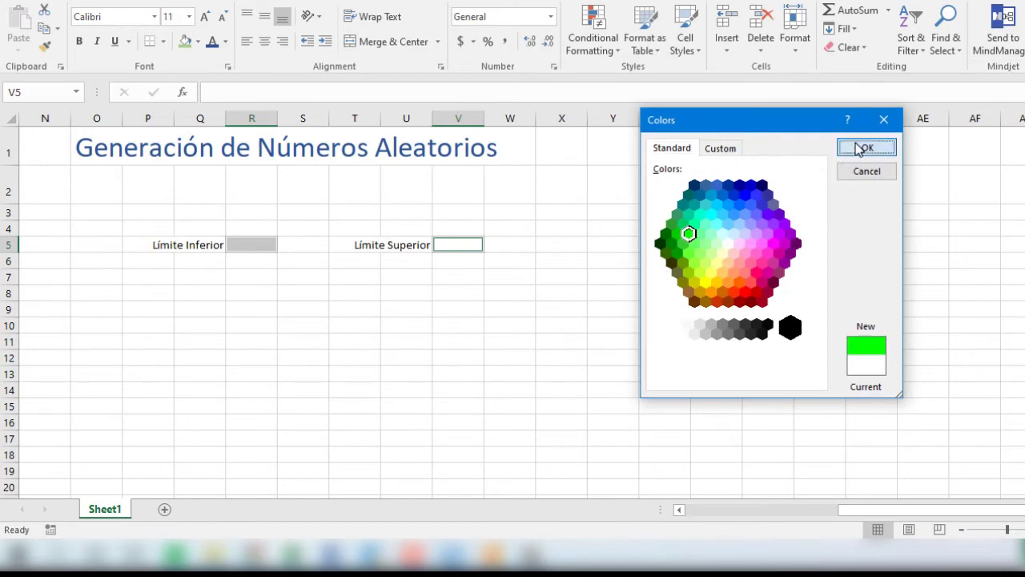
{"action": "left_click", "coordinate": [865, 144]}
Step: Enter 130 as the lower limit in R5 and 180 as the upper limit in V5
{"action": "left_click", "coordinate": [238, 248]}
{"action": "type", "text": "130"}
{"action": "key", "text": "Right"}
{"action": "key", "text": "Right"}
{"action": "key", "text": "Right"}
{"action": "key", "text": "Right"}
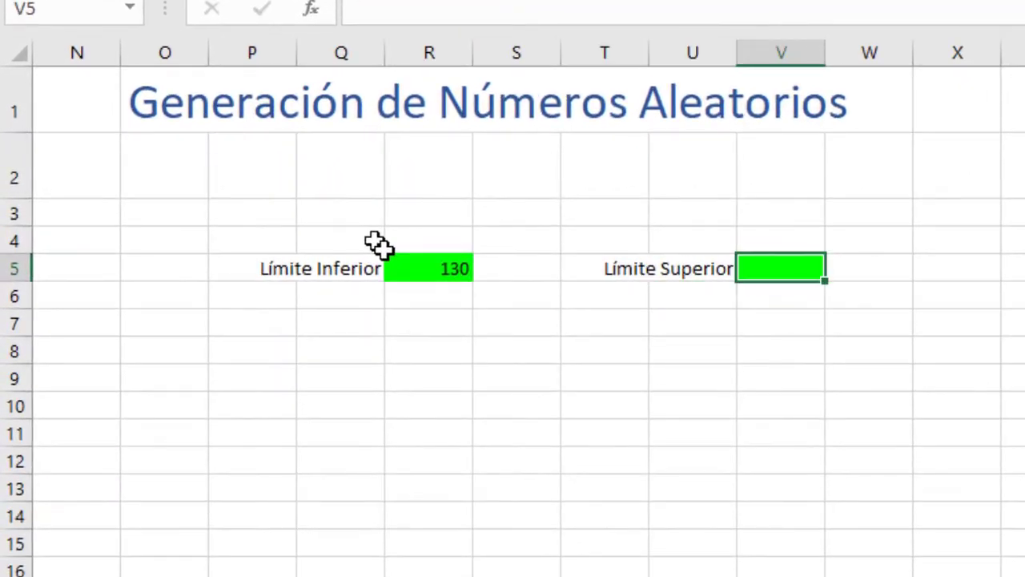
{"action": "type", "text": "180"}
{"action": "key", "text": "Return"}
Step: Enter the formula =RANDBETWEEN(R5,V5) in Q7 to generate a random number between the two limits
{"action": "left_click", "coordinate": [367, 322]}
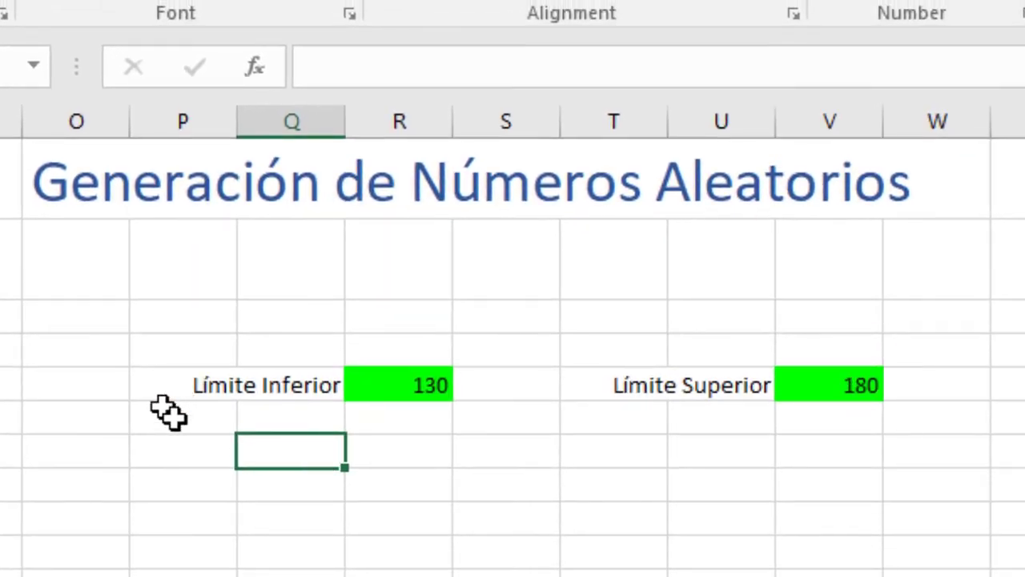
{"action": "type", "text": "=randbe"}
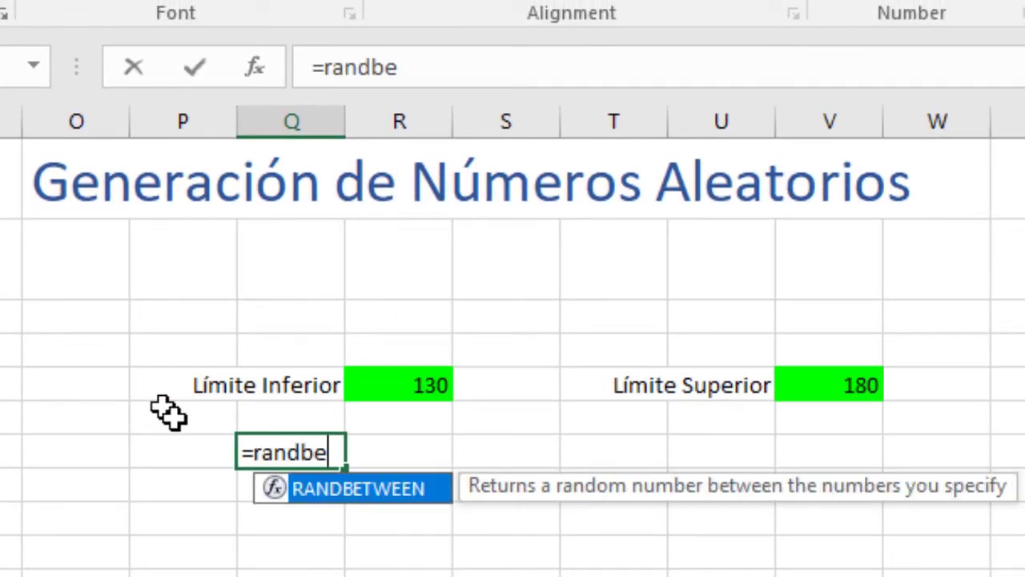
{"action": "type", "text": "tween("}
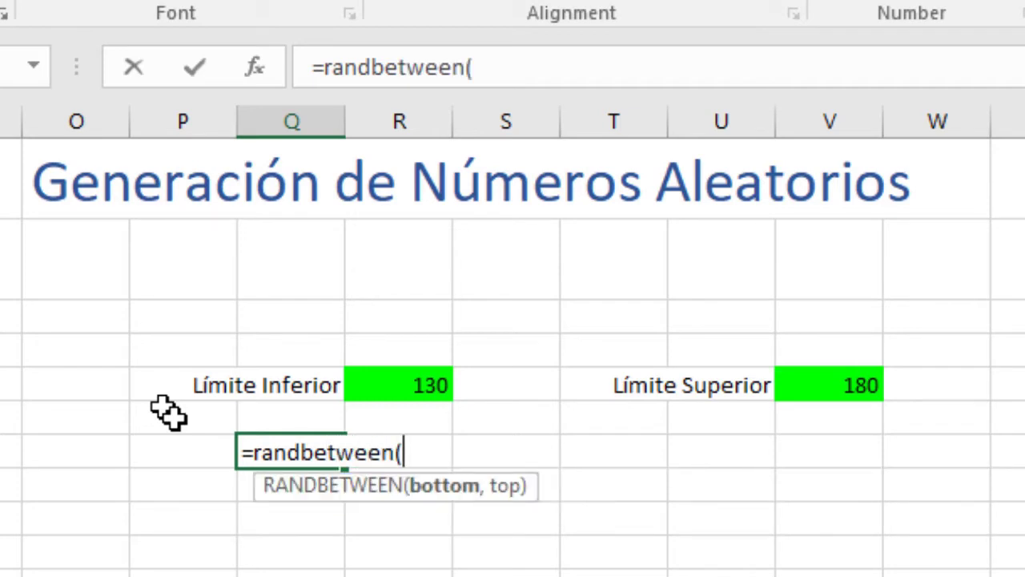
{"action": "left_click", "coordinate": [379, 390]}
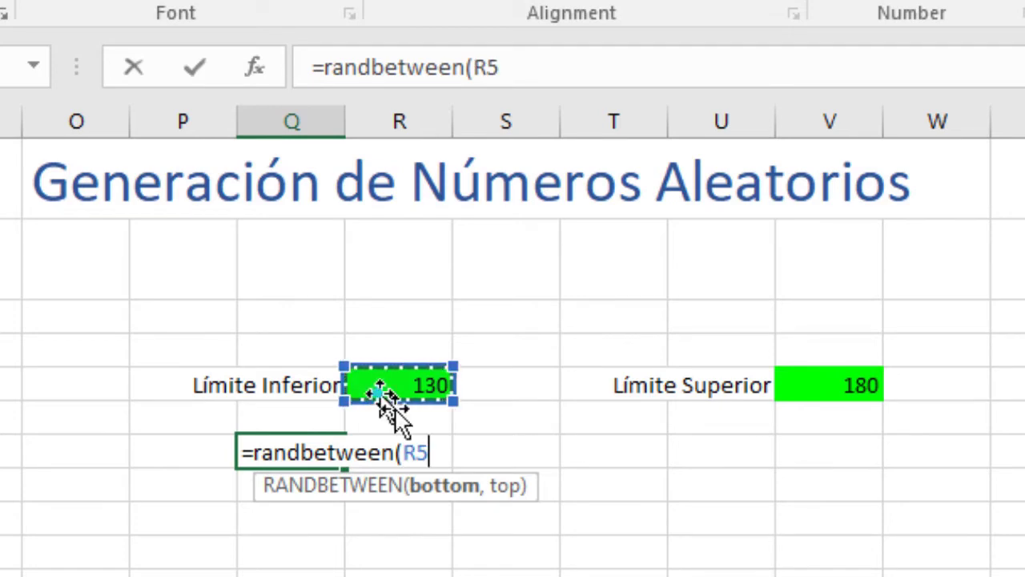
{"action": "type", "text": ","}
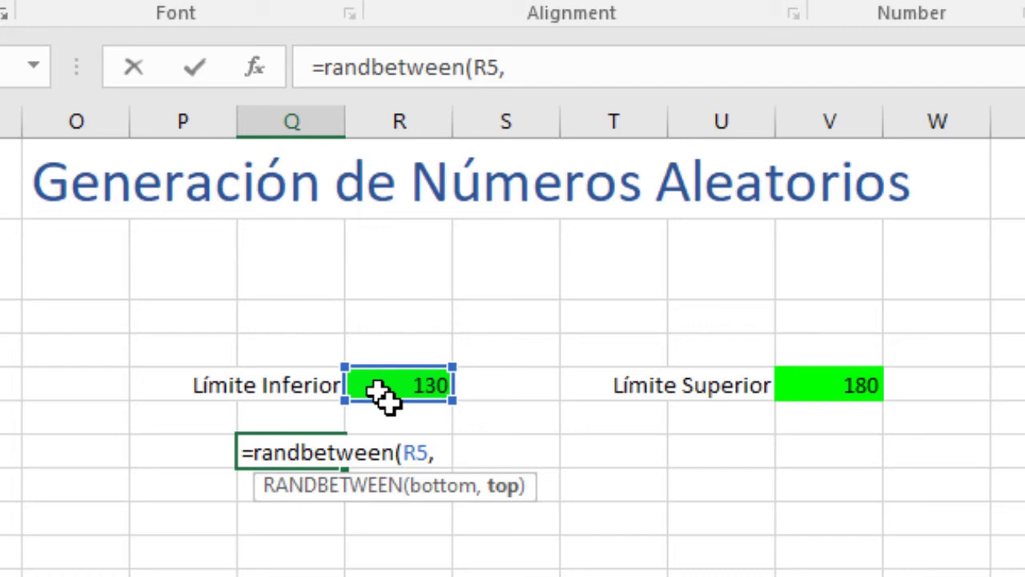
{"action": "left_click", "coordinate": [834, 391]}
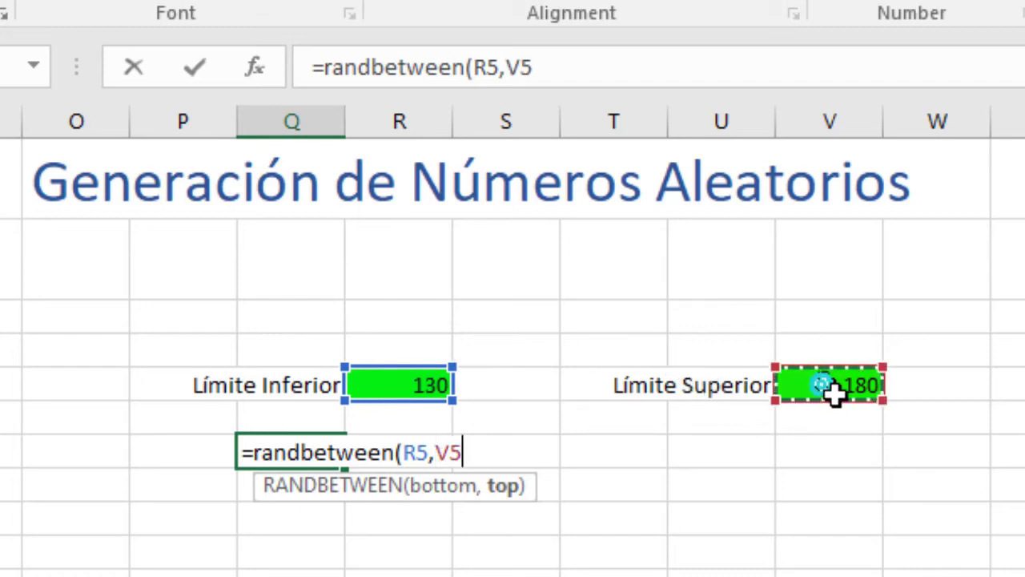
{"action": "type", "text": ")"}
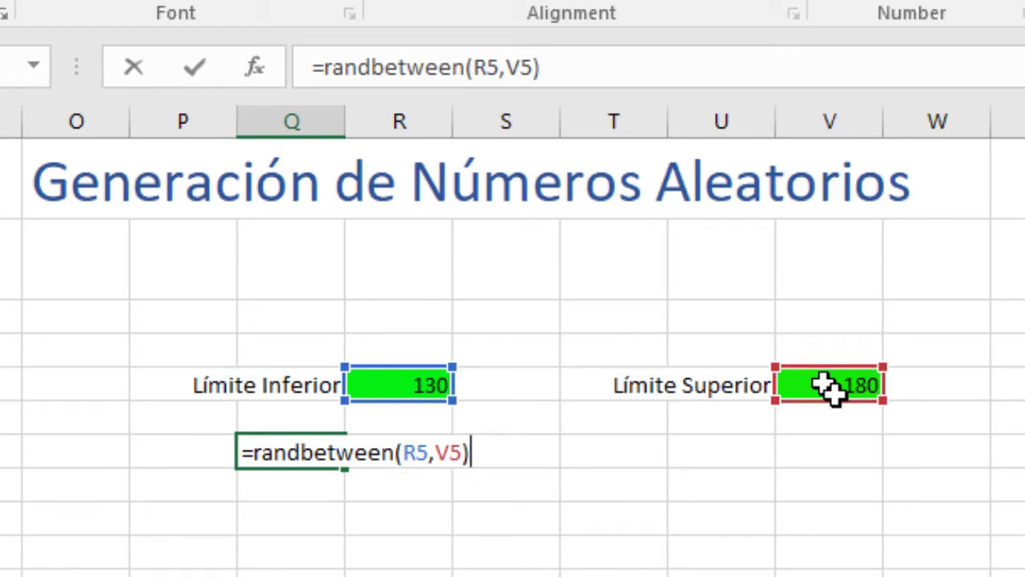
{"action": "key", "text": "Return"}
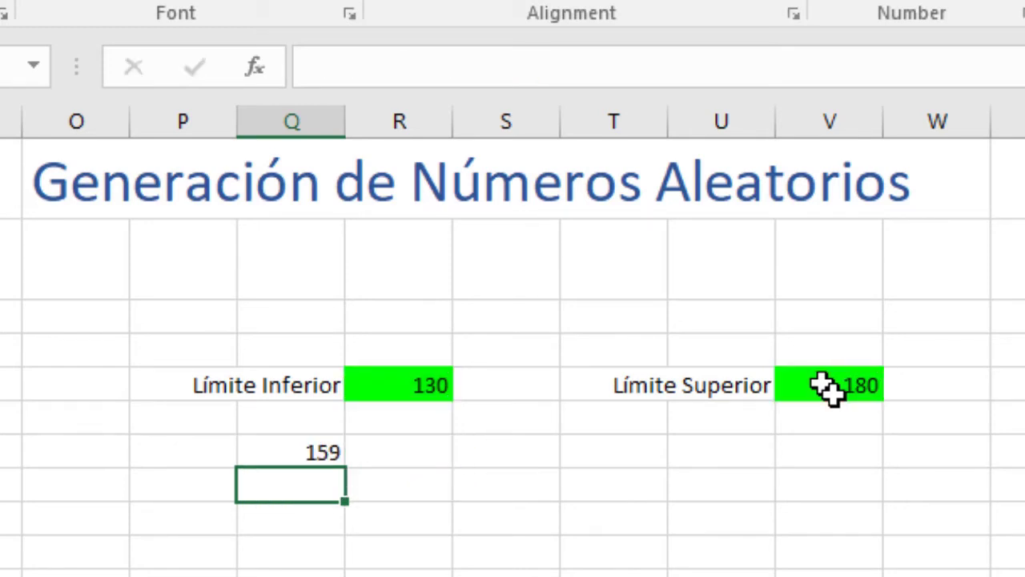
Step: Re-enter the RANDBETWEEN formula in Q7 unchanged three times to check how the random number recalculates
{"action": "left_click", "coordinate": [303, 457]}
{"action": "left_click", "coordinate": [600, 76]}
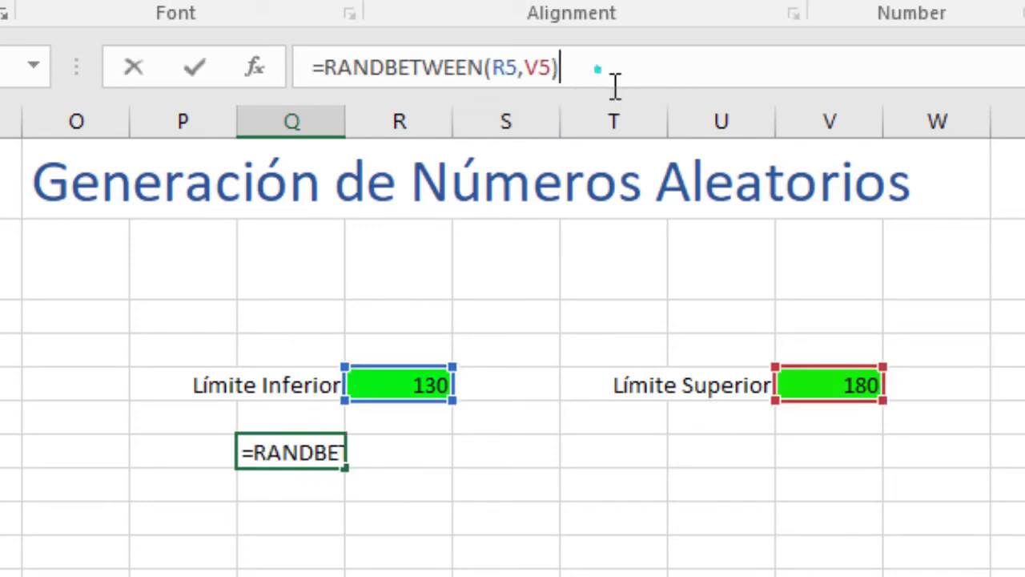
{"action": "key", "text": "Return"}
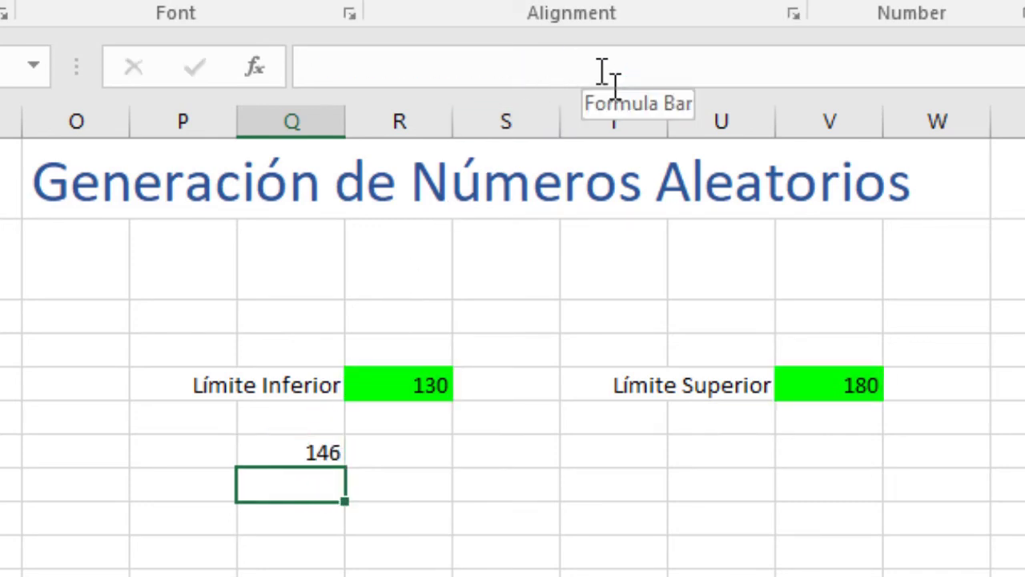
{"action": "key", "text": "Up"}
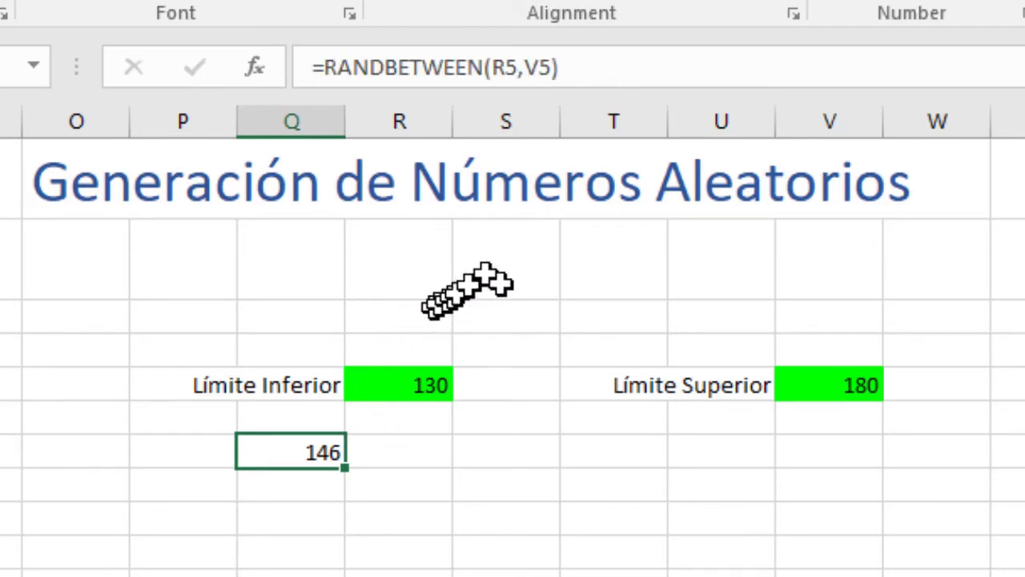
{"action": "left_click", "coordinate": [606, 78]}
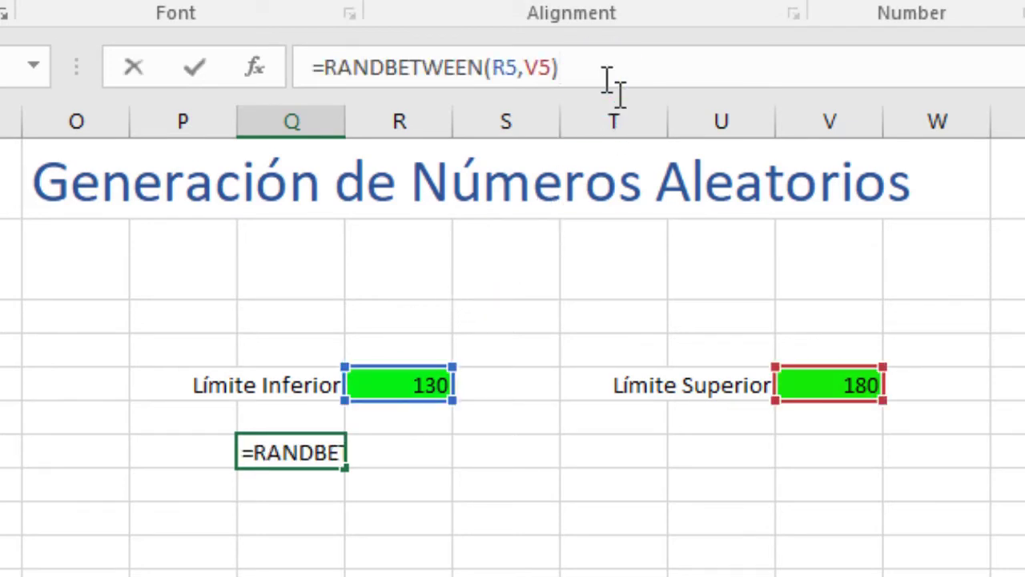
{"action": "key", "text": "Return"}
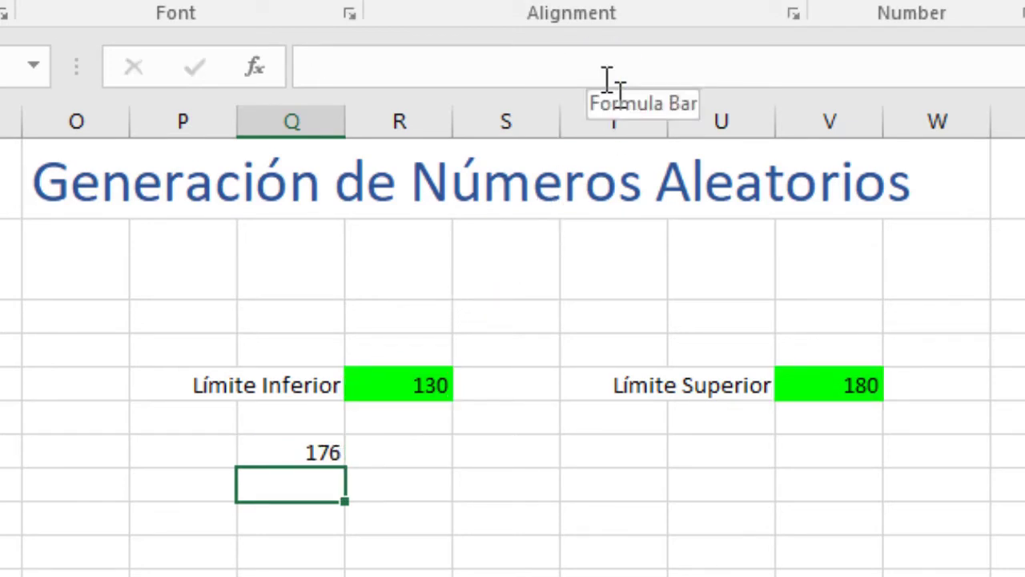
{"action": "key", "text": "Up"}
{"action": "left_click", "coordinate": [607, 78]}
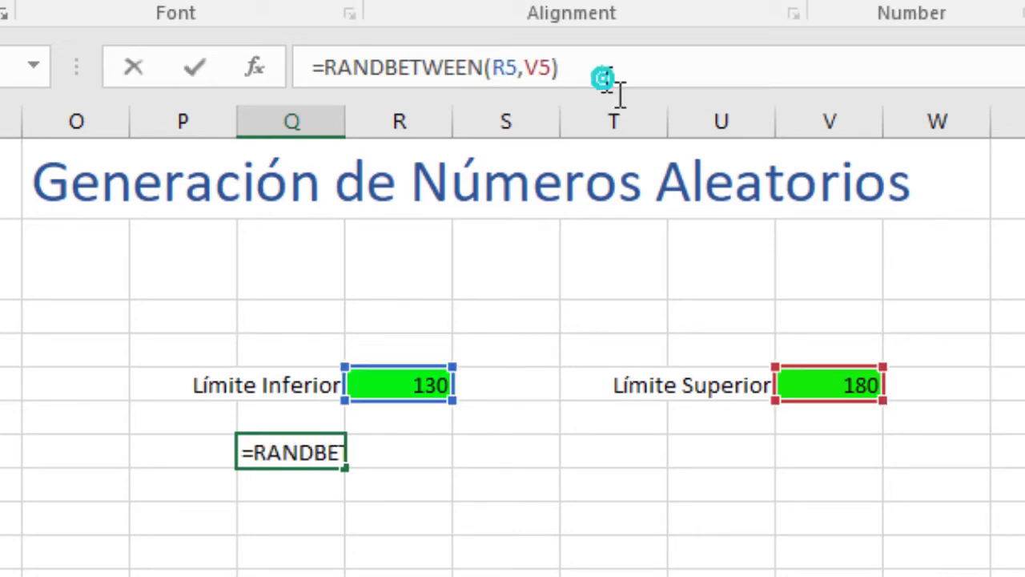
{"action": "key", "text": "Return"}
Step: Enter the subtitle "Para Rifa Entre Amigos" in O2 and "Dentro de Un Rango de Valores" in O3
{"action": "left_click", "coordinate": [78, 243]}
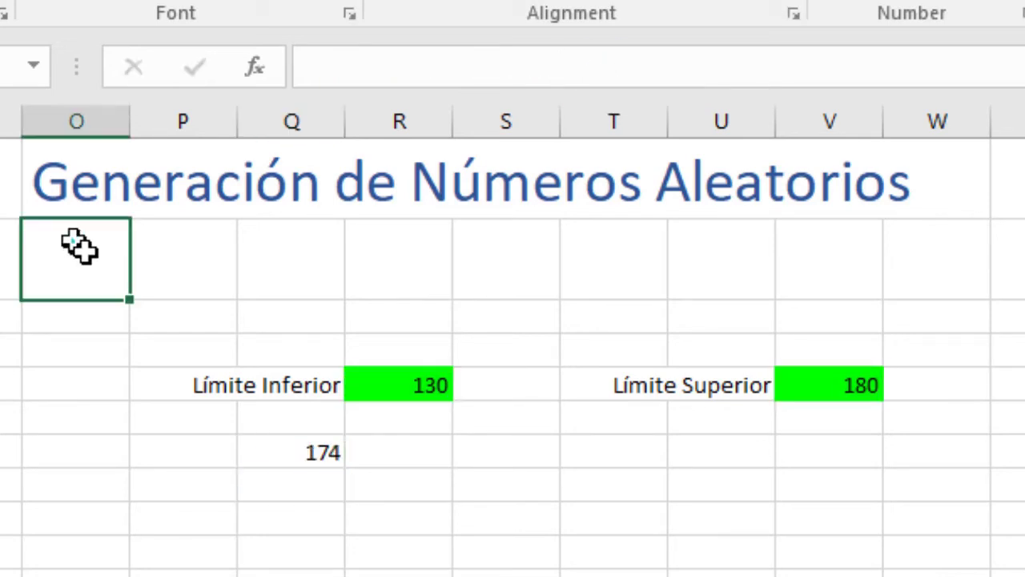
{"action": "type", "text": "Para Rif aa"}
{"action": "key", "text": "BackSpace"}
{"action": "key", "text": "BackSpace"}
{"action": "key", "text": "BackSpace"}
{"action": "type", "text": "a Entre Amigos"}
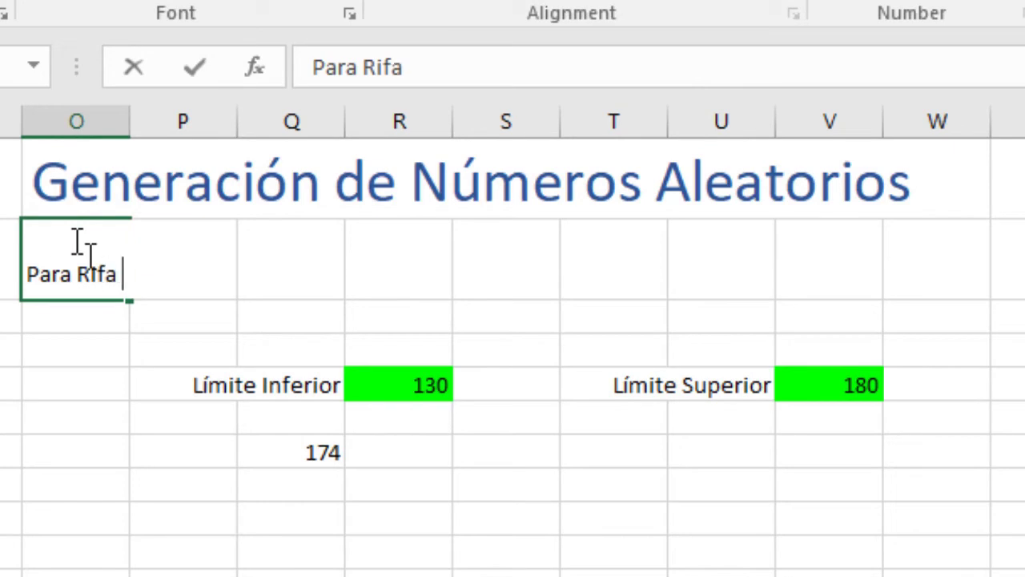
{"action": "key", "text": "Return"}
{"action": "type", "text": "Dentro de Un Rango de Valores"}
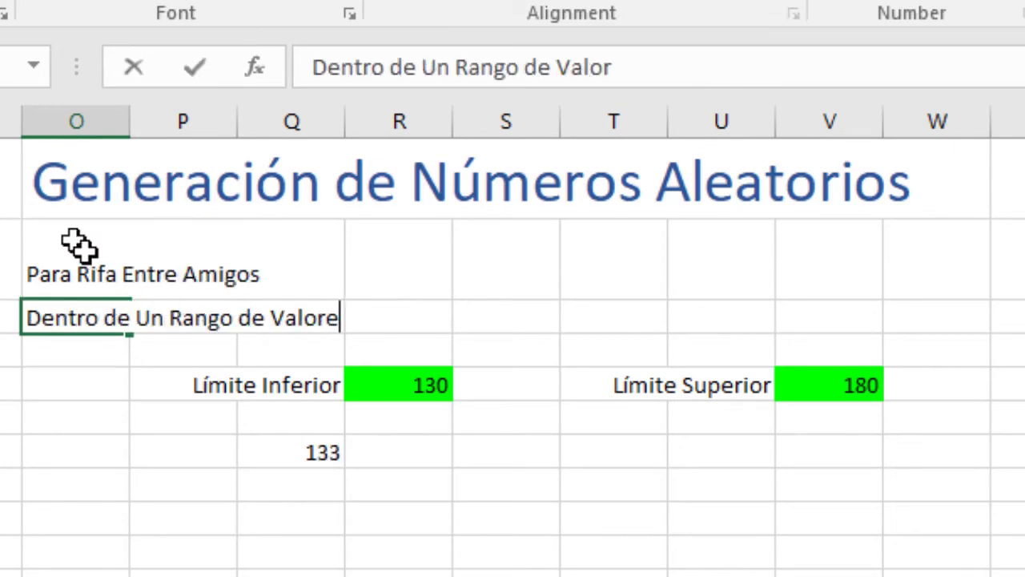
{"action": "key", "text": "Return"}
Step: Copy the formatting of the title in O1 to the two subtitles in O2 and O3
{"action": "left_click", "coordinate": [76, 183]}
{"action": "key", "text": "alt+h"}
{"action": "key", "text": "f"}
{"action": "key", "text": "p"}
{"action": "left_click_drag", "start_coordinate": [80, 276], "coordinate": [87, 298]}
Step: Make both limit references in Q7 absolute so the formula reads =RANDBETWEEN($R$5,$V$5)
{"action": "left_click", "coordinate": [282, 502]}
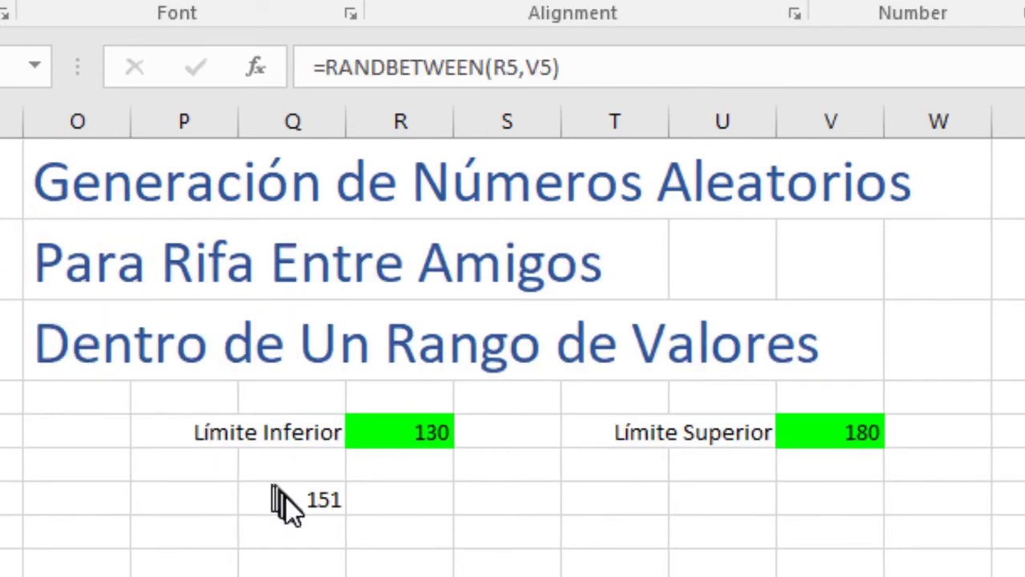
{"action": "left_click", "coordinate": [495, 76]}
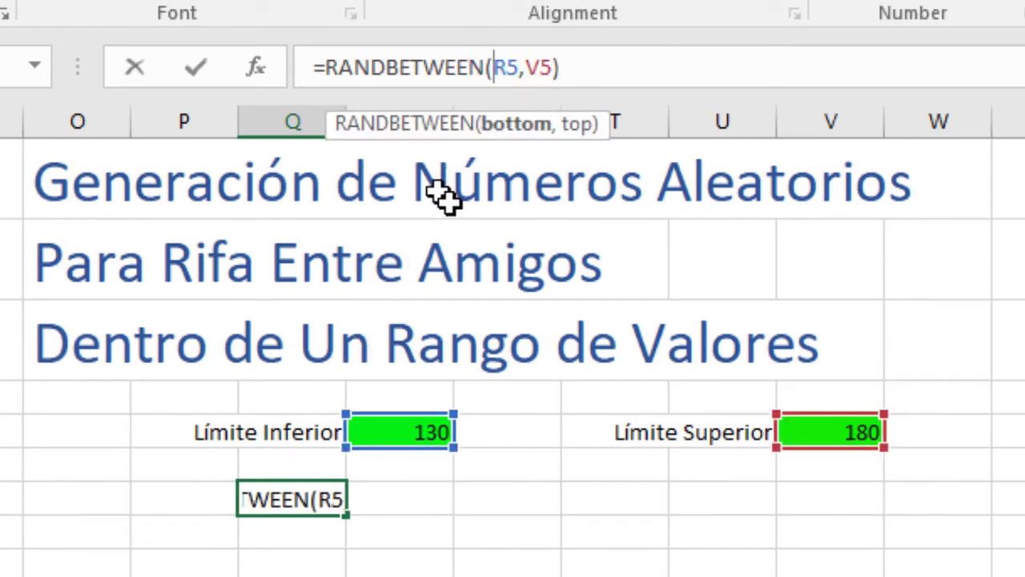
{"action": "type", "text": "$R"}
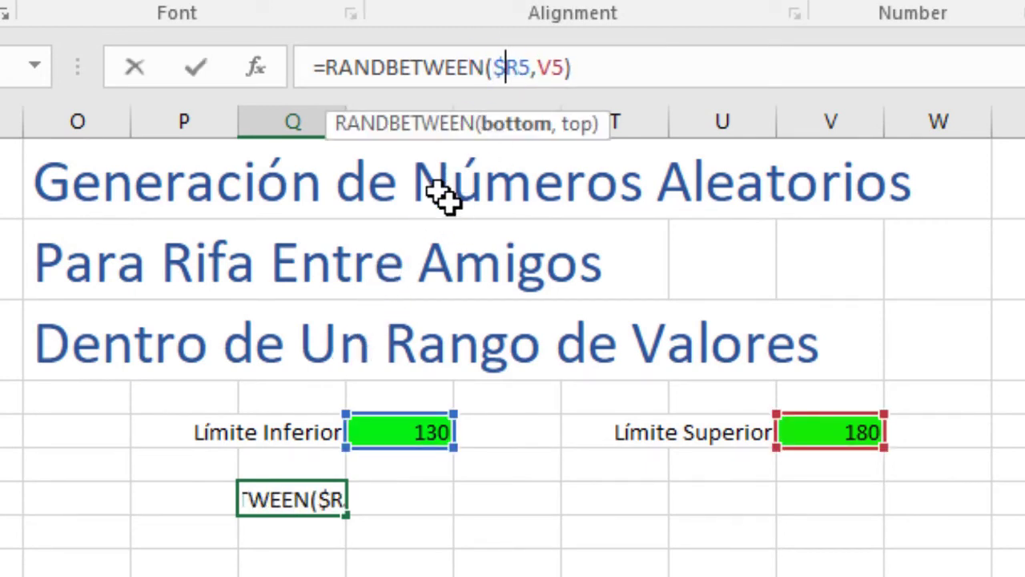
{"action": "type", "text": "$"}
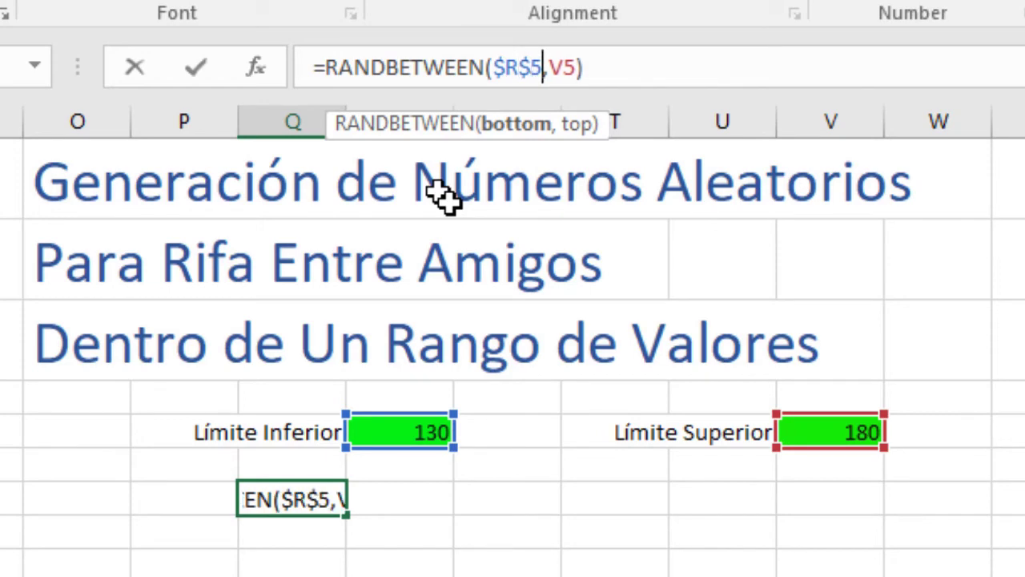
{"action": "key", "text": "Right"}
{"action": "type", "text": "$R"}
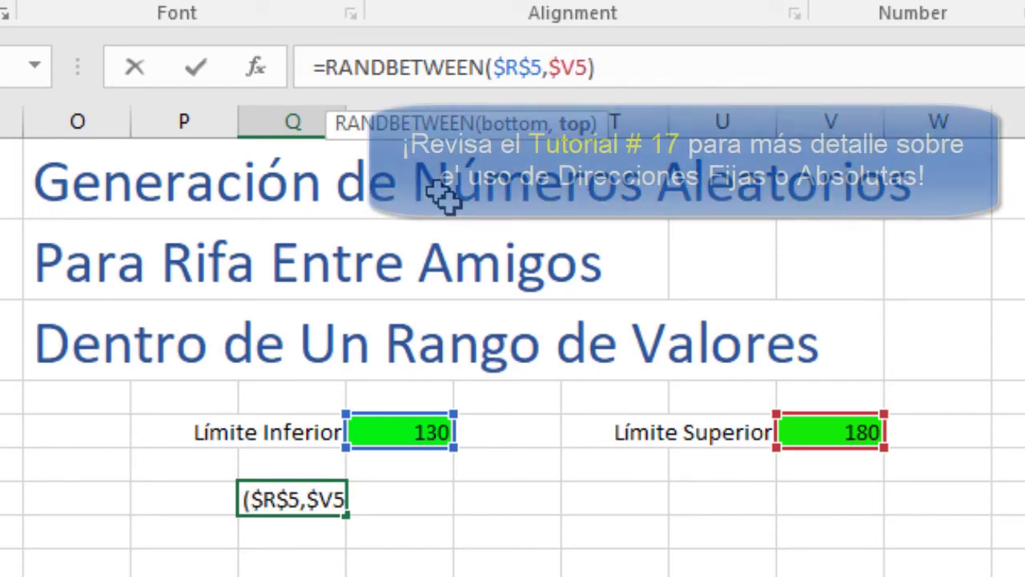
{"action": "type", "text": "$"}
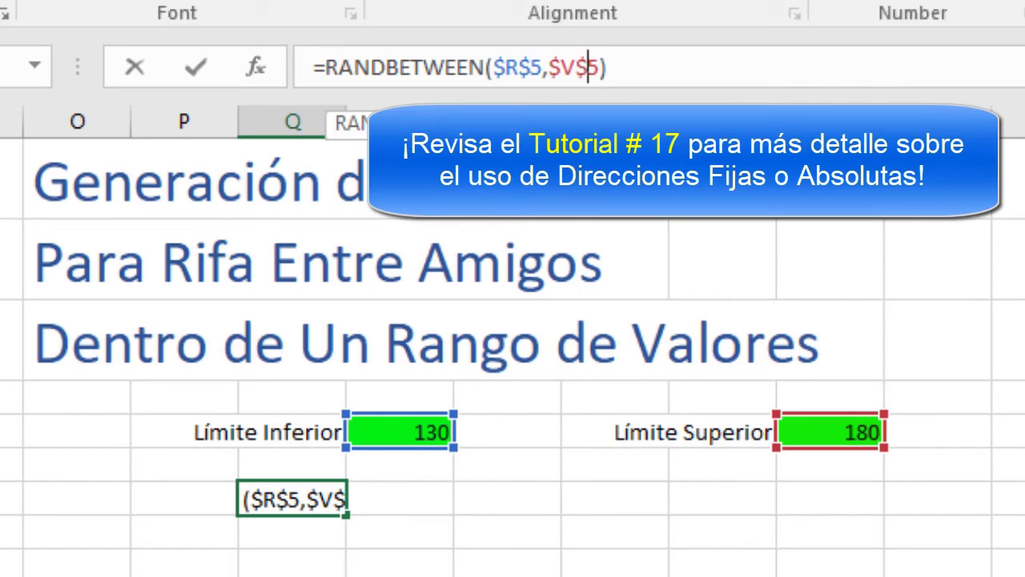
{"action": "key", "text": "Return"}
Step: Fill the RANDBETWEEN formula from Q7 across and down over the range Q7:Z16
{"action": "key", "text": "Up"}
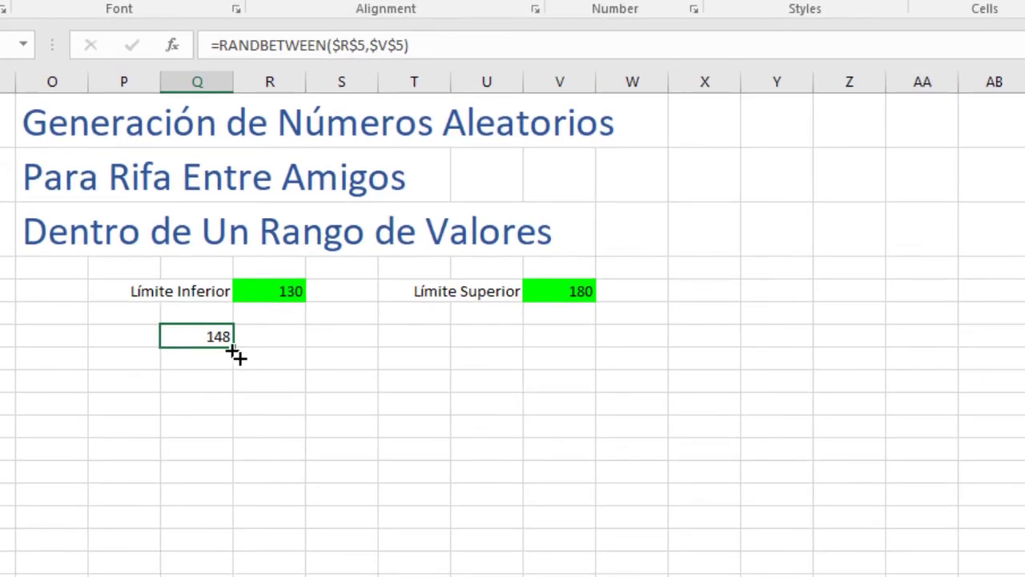
{"action": "left_click_drag", "start_coordinate": [238, 357], "coordinate": [895, 551]}
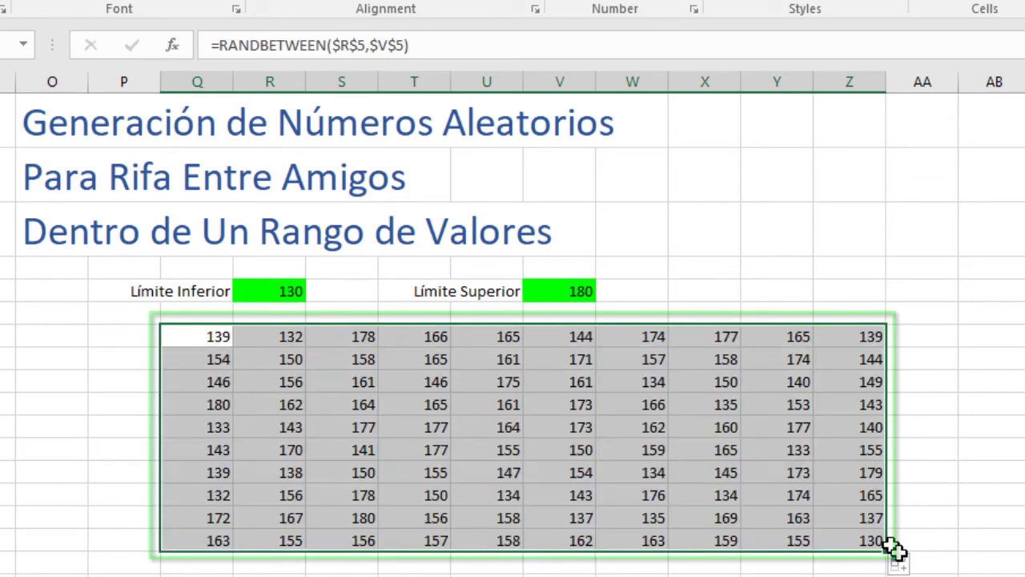
{"action": "left_click", "coordinate": [89, 315]}
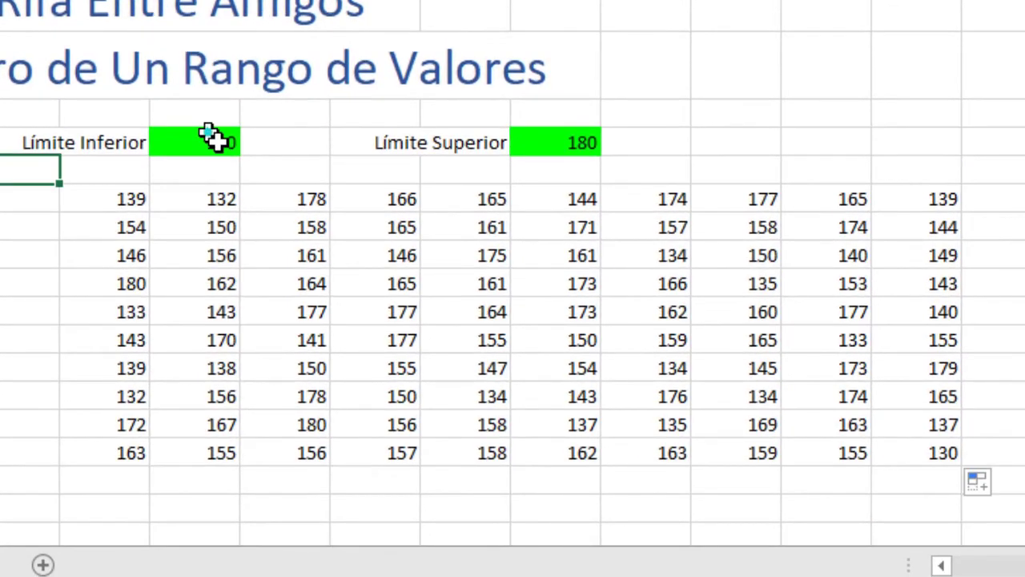
Step: Set the lower limit in R5 to 200 and the upper limit in V5 to 220
{"action": "left_click", "coordinate": [208, 145]}
{"action": "type", "text": "200"}
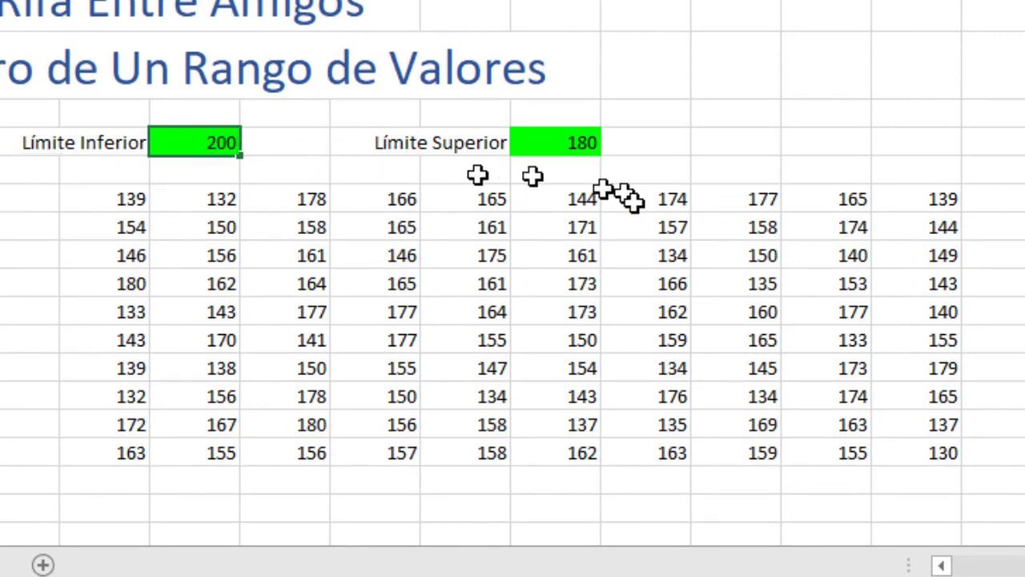
{"action": "left_click", "coordinate": [572, 148]}
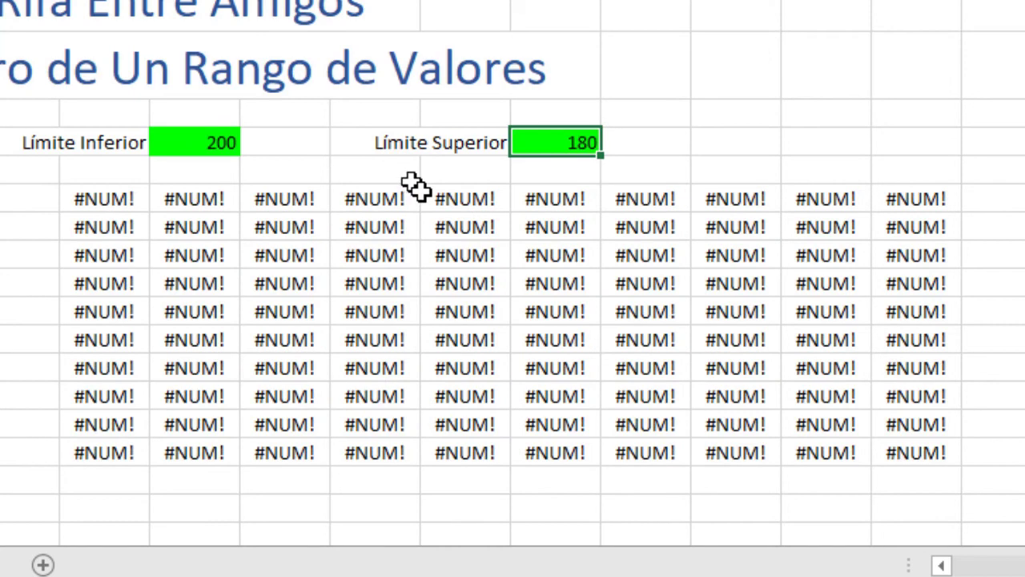
{"action": "type", "text": "220"}
{"action": "key", "text": "Return"}
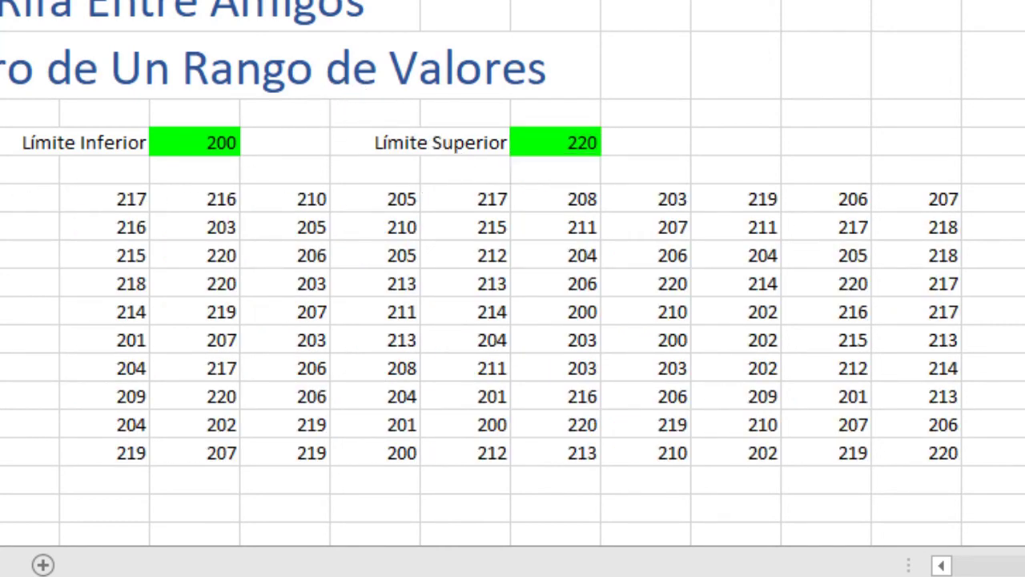
Step: Set the lower limit in R5 to 0 and the upper limit in V5 to 100
{"action": "left_click", "coordinate": [210, 146]}
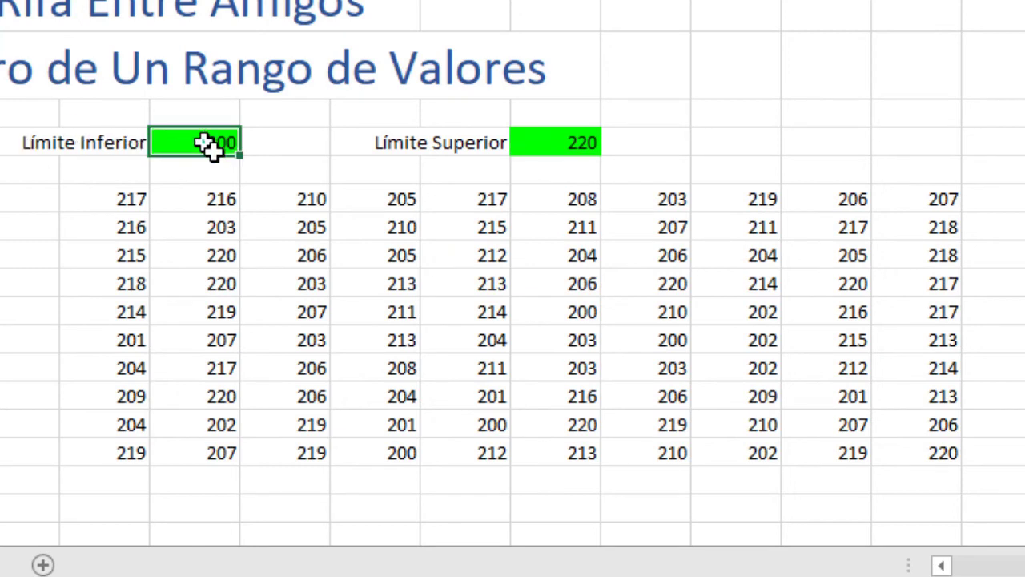
{"action": "type", "text": "0"}
{"action": "left_click", "coordinate": [555, 144]}
{"action": "type", "text": "100"}
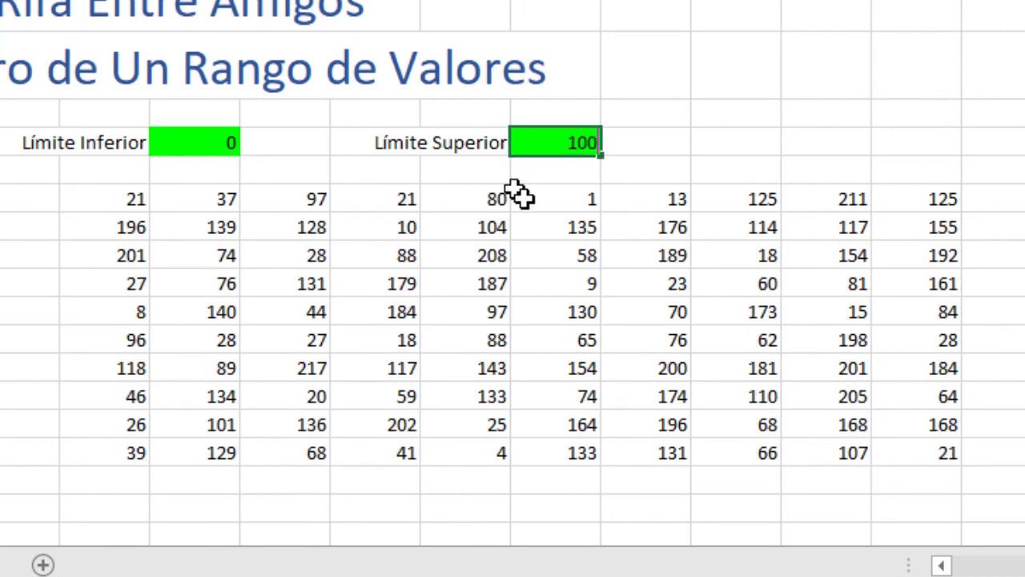
{"action": "key", "text": "Return"}
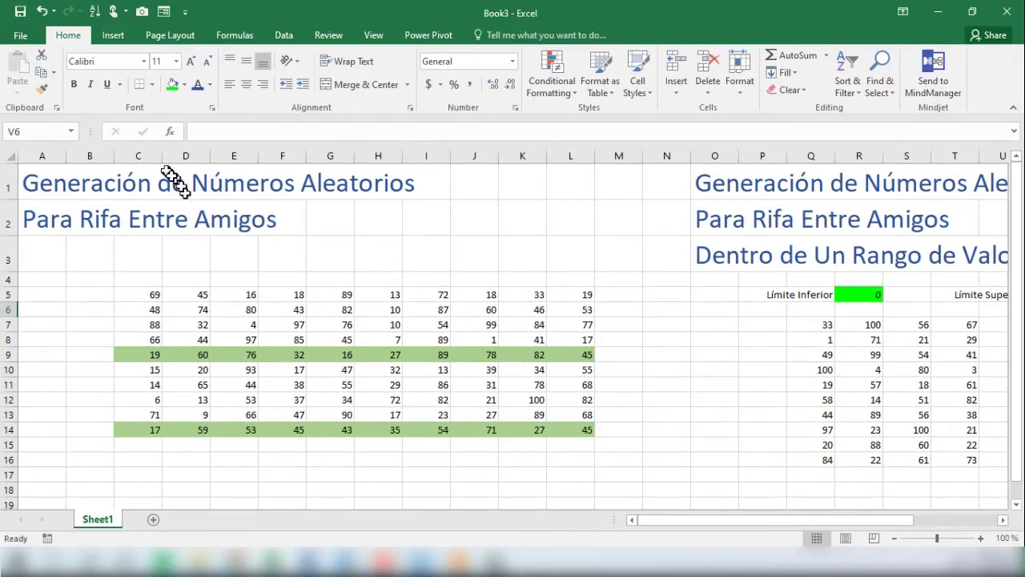
Step: Set the width of columns C through Z to 5
{"action": "left_click_drag", "start_coordinate": [138, 156], "coordinate": [929, 271]}
{"action": "right_click", "coordinate": [271, 184]}
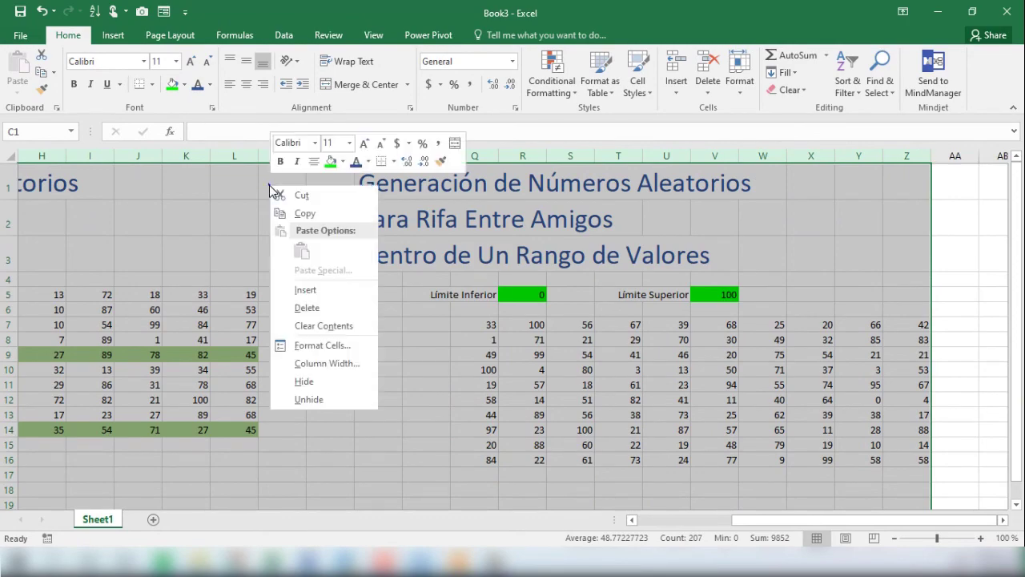
{"action": "left_click", "coordinate": [314, 363]}
{"action": "type", "text": "5"}
{"action": "left_click", "coordinate": [310, 366]}
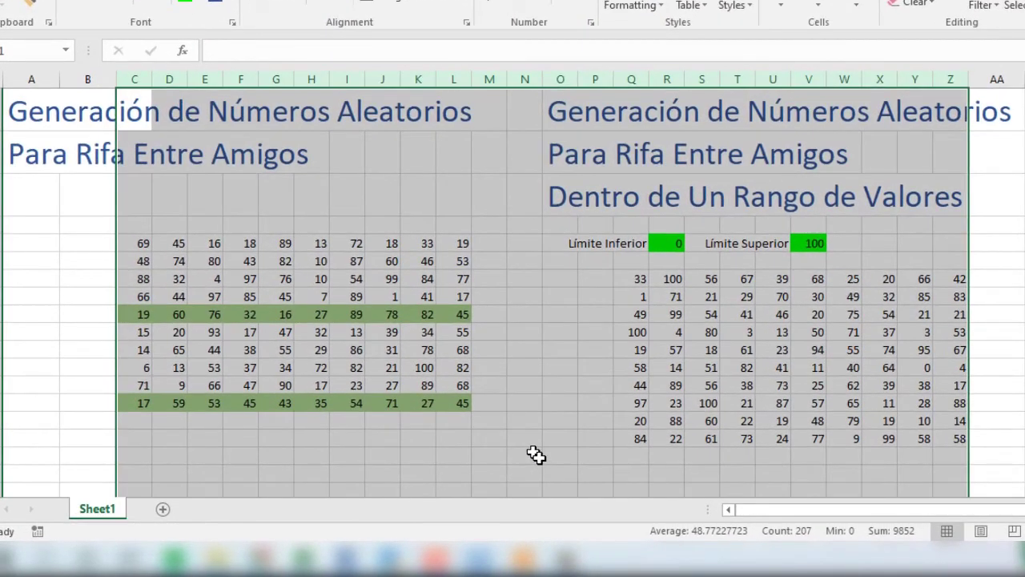
{"action": "left_click", "coordinate": [536, 455]}
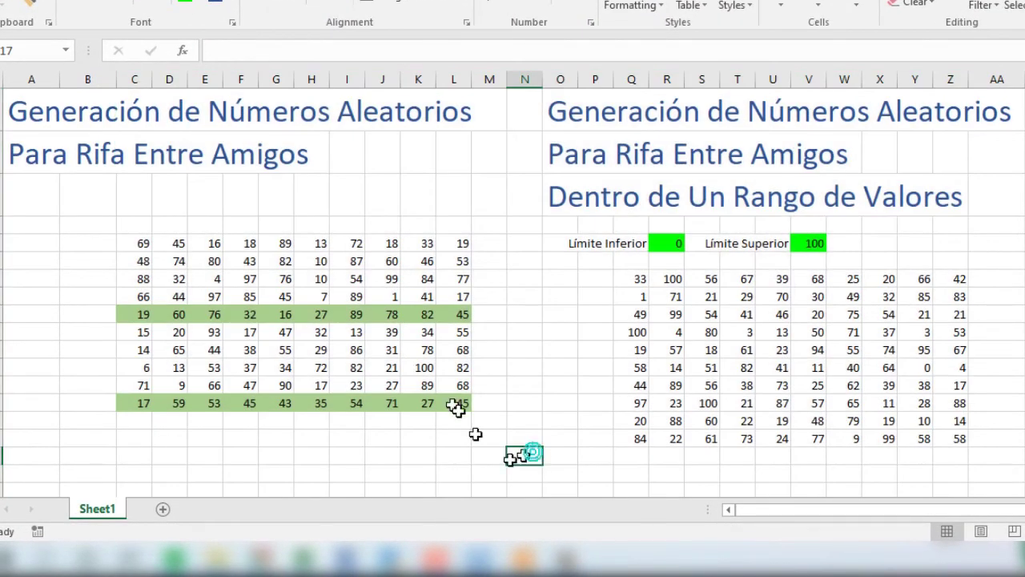
Step: Insert blank cells at C4:L5, shifting the TRUNC number grid down two rows
{"action": "left_click_drag", "start_coordinate": [147, 210], "coordinate": [469, 246]}
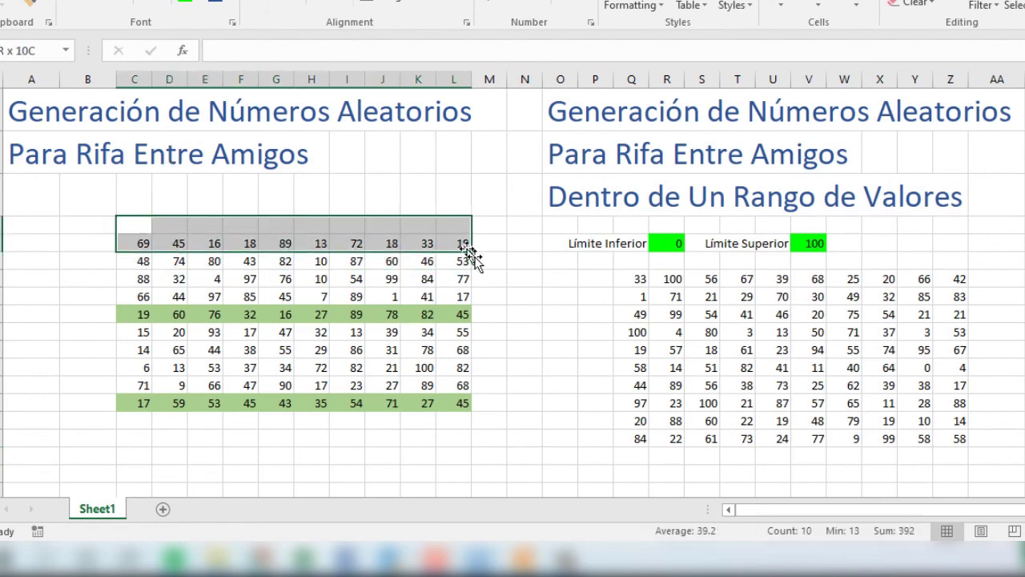
{"action": "right_click", "coordinate": [451, 236]}
{"action": "left_click", "coordinate": [469, 310]}
{"action": "left_click", "coordinate": [410, 293]}
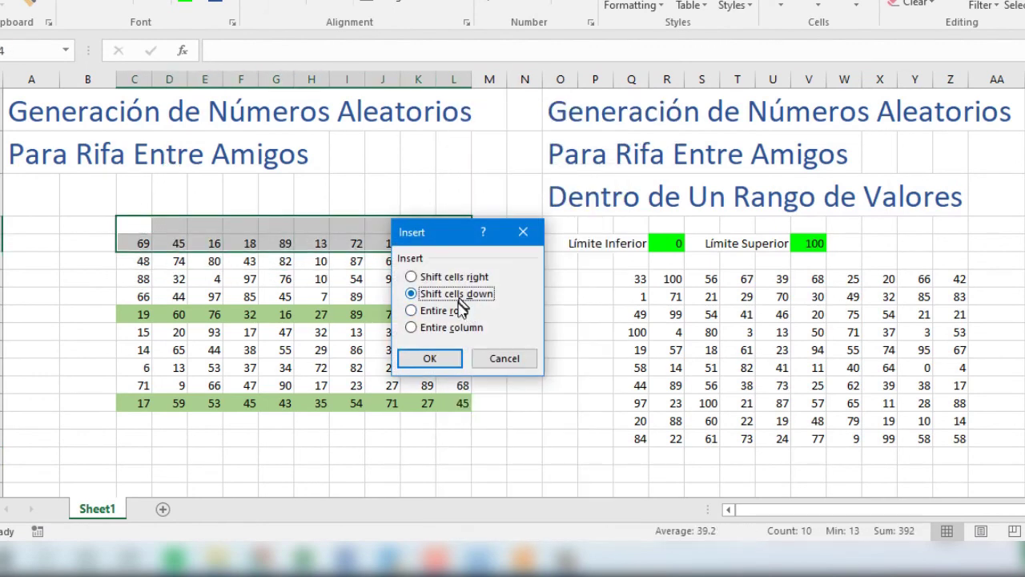
{"action": "left_click", "coordinate": [436, 358]}
Step: Recalculate the sheet, set the lower limit in R5 to 30 and the upper limit in V5 to 75
{"action": "left_click", "coordinate": [671, 243]}
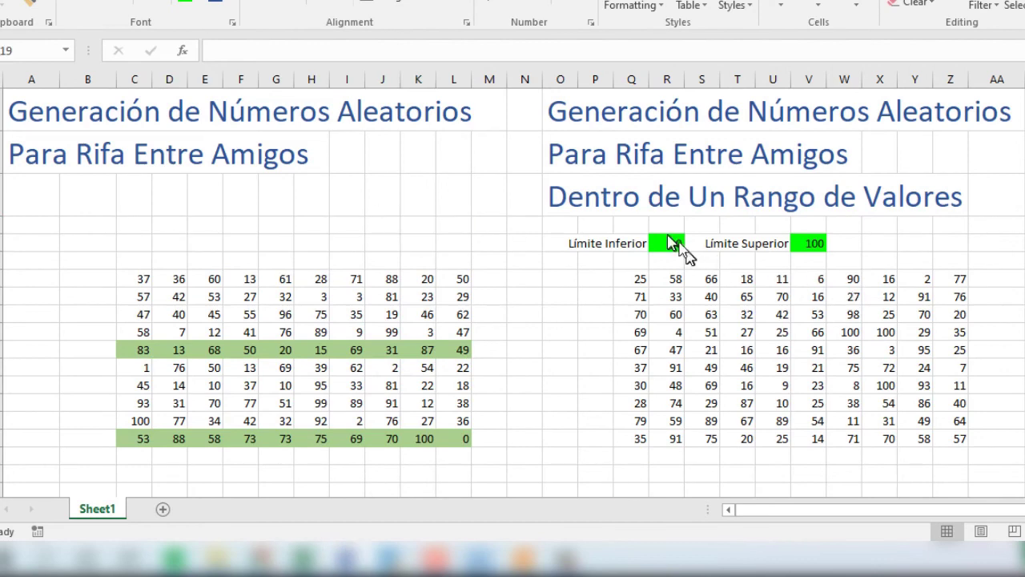
{"action": "key", "text": "F9"}
{"action": "type", "text": "30"}
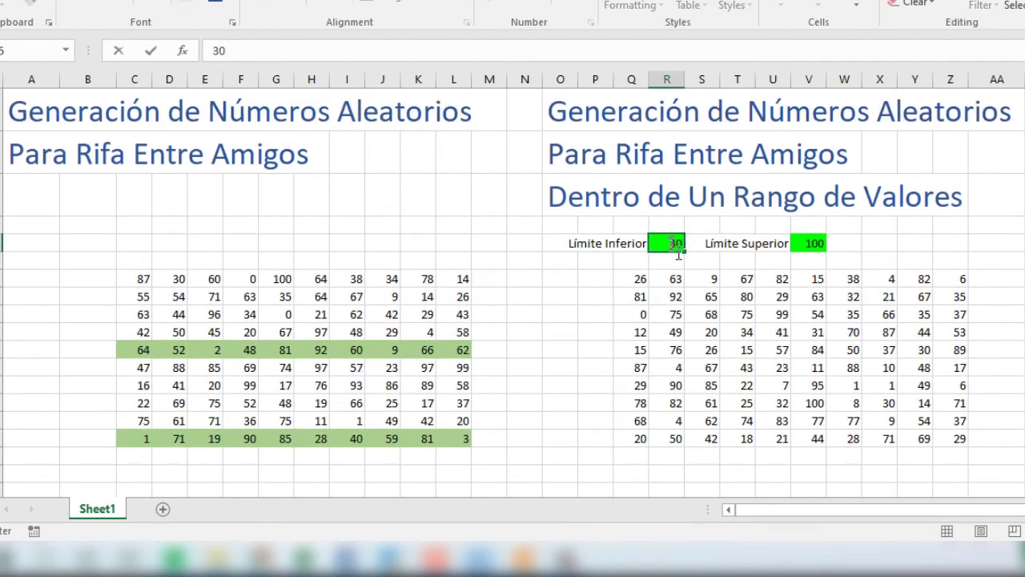
{"action": "key", "text": "Tab"}
{"action": "type", "text": "75"}
{"action": "key", "text": "Return"}
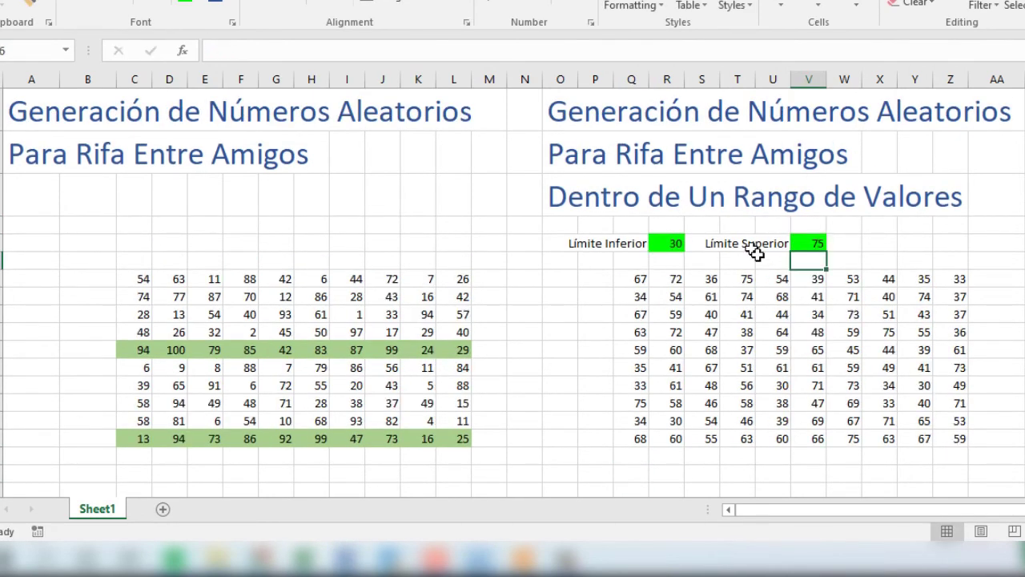
Step: Set the lower limit in R5 back to 0
{"action": "left_click", "coordinate": [671, 243]}
{"action": "type", "text": "0"}
{"action": "key", "text": "Return"}
Step: Change the formula in C7 to =TRUNC(RAND()*76) and fill it over the grid C7:L16
{"action": "left_click", "coordinate": [135, 279]}
{"action": "key", "text": "F2"}
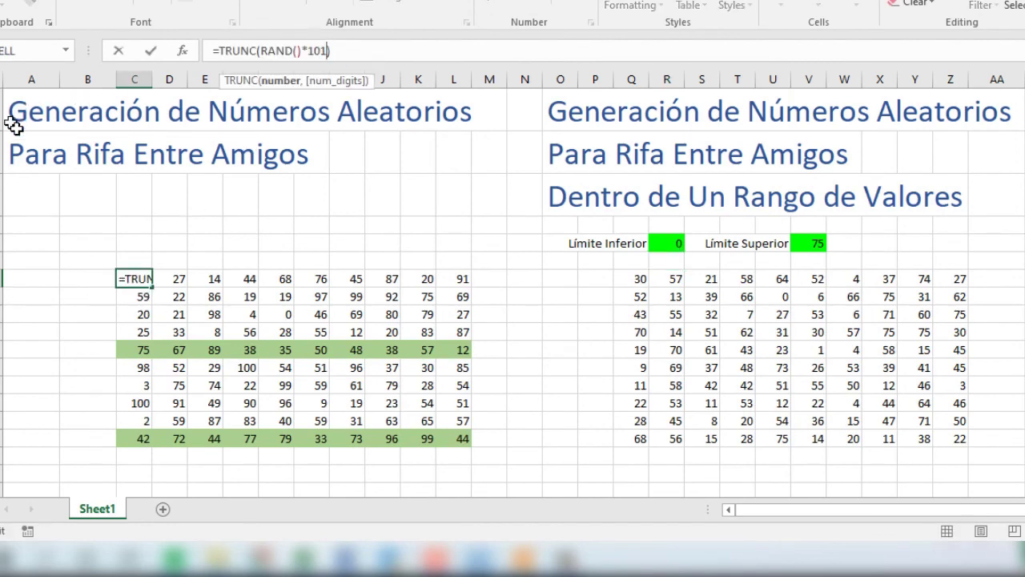
{"action": "type", "text": "6"}
{"action": "key", "text": "ctrl+Return"}
{"action": "left_click_drag", "start_coordinate": [152, 286], "coordinate": [471, 442]}
{"action": "left_click", "coordinate": [538, 295]}
Step: Set the upper limit in V5 to 500
{"action": "left_click", "coordinate": [809, 243]}
{"action": "type", "text": "500"}
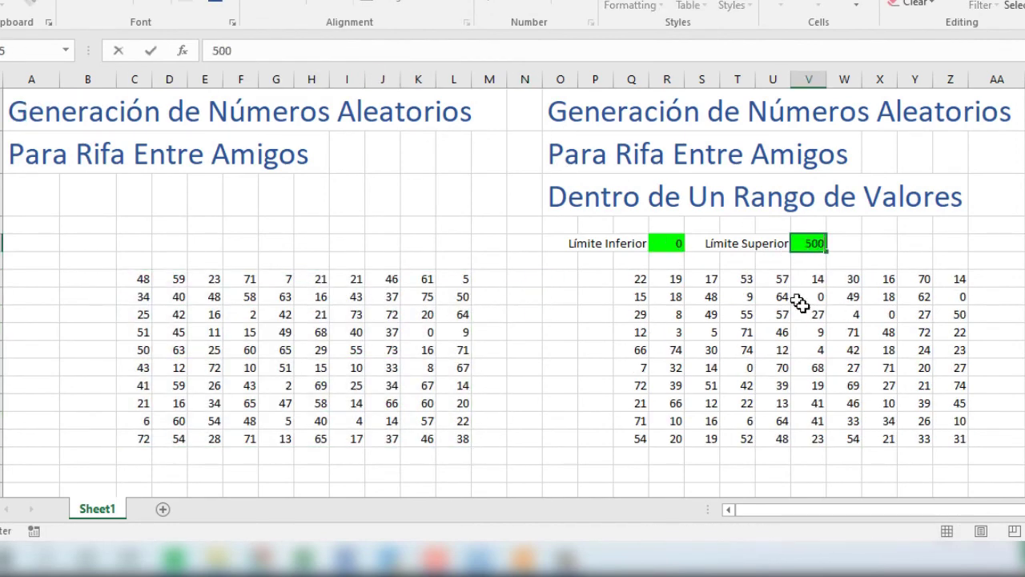
{"action": "key", "text": "Return"}
Step: Change the formula in C7 to =TRUNC(RAND()*501) and fill it over the grid C7:L16
{"action": "left_click", "coordinate": [134, 280]}
{"action": "left_click", "coordinate": [318, 52]}
{"action": "type", "text": "501"}
{"action": "key", "text": "ctrl+Return"}
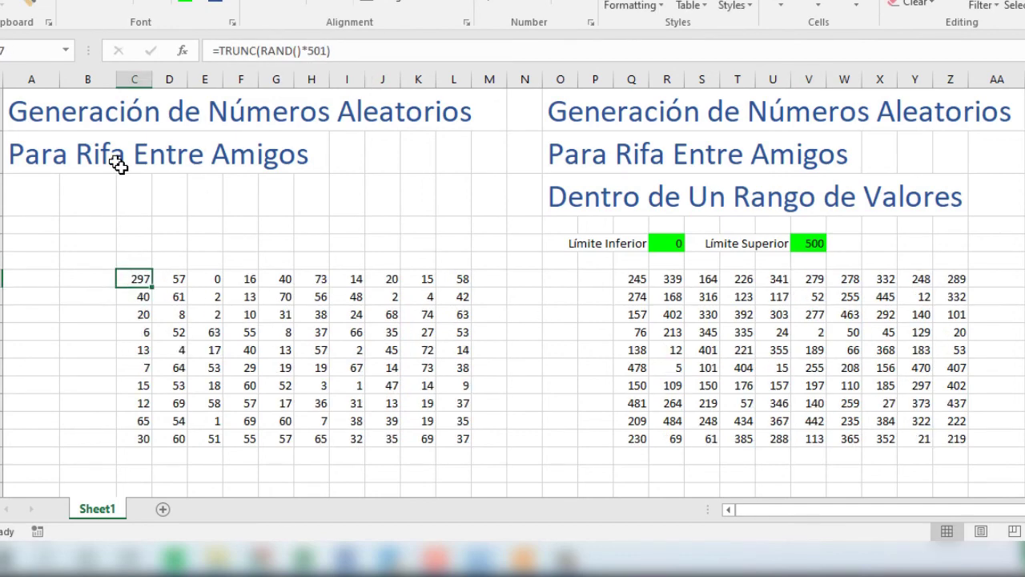
{"action": "left_click_drag", "start_coordinate": [152, 287], "coordinate": [471, 288]}
{"action": "left_click_drag", "start_coordinate": [473, 287], "coordinate": [491, 439]}
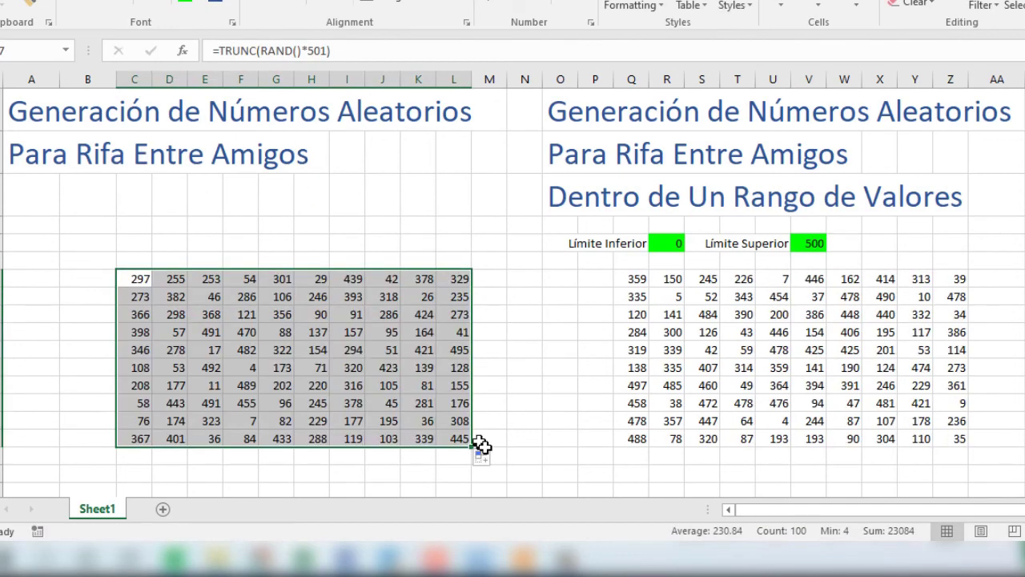
{"action": "left_click", "coordinate": [518, 371]}
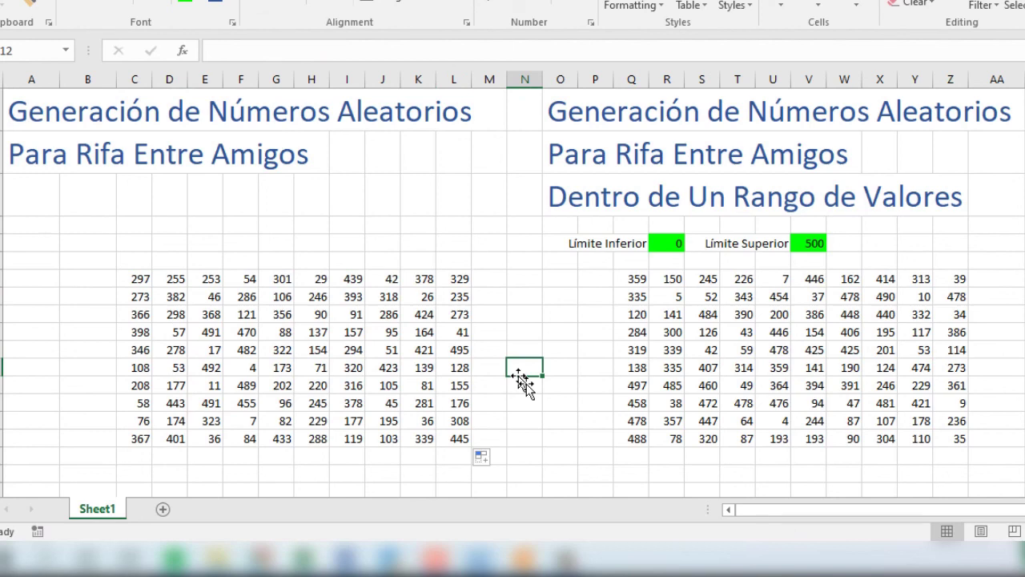